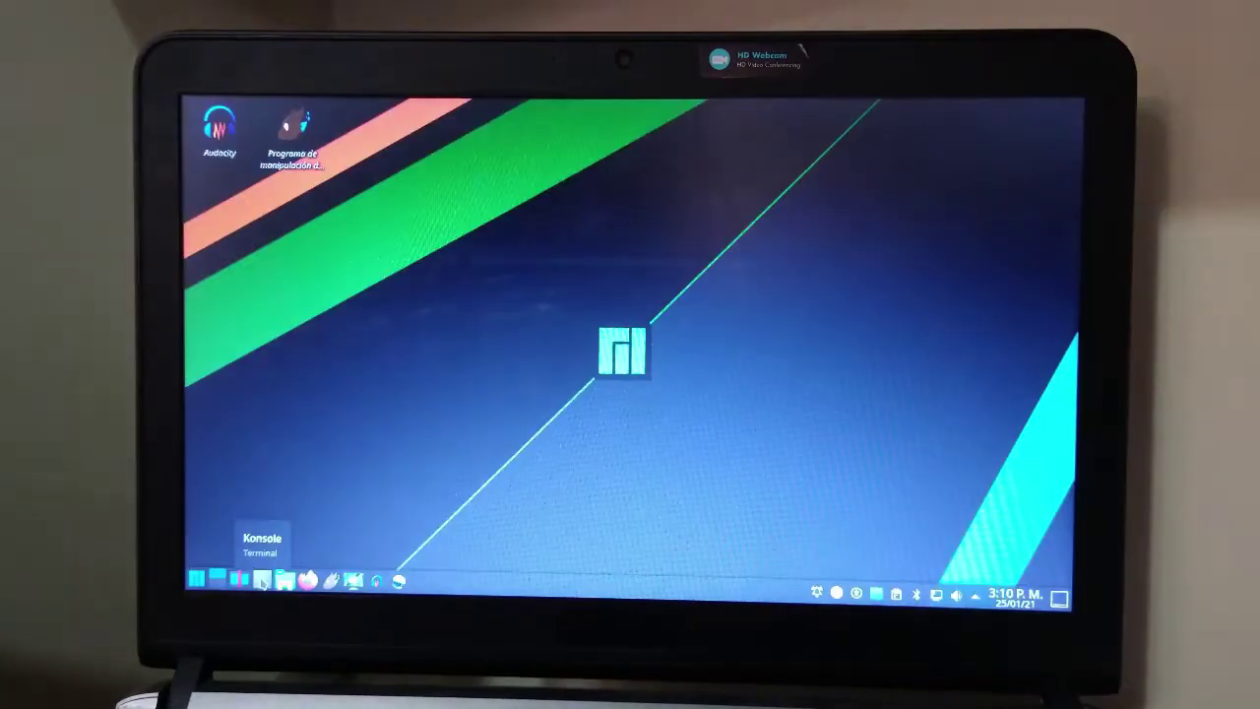
Open a terminal and run df, showing root /dev/sda9 at 16G and 97% full.
left_click(263, 580)
mouse_move(558, 591)
type("df")
key("Return")
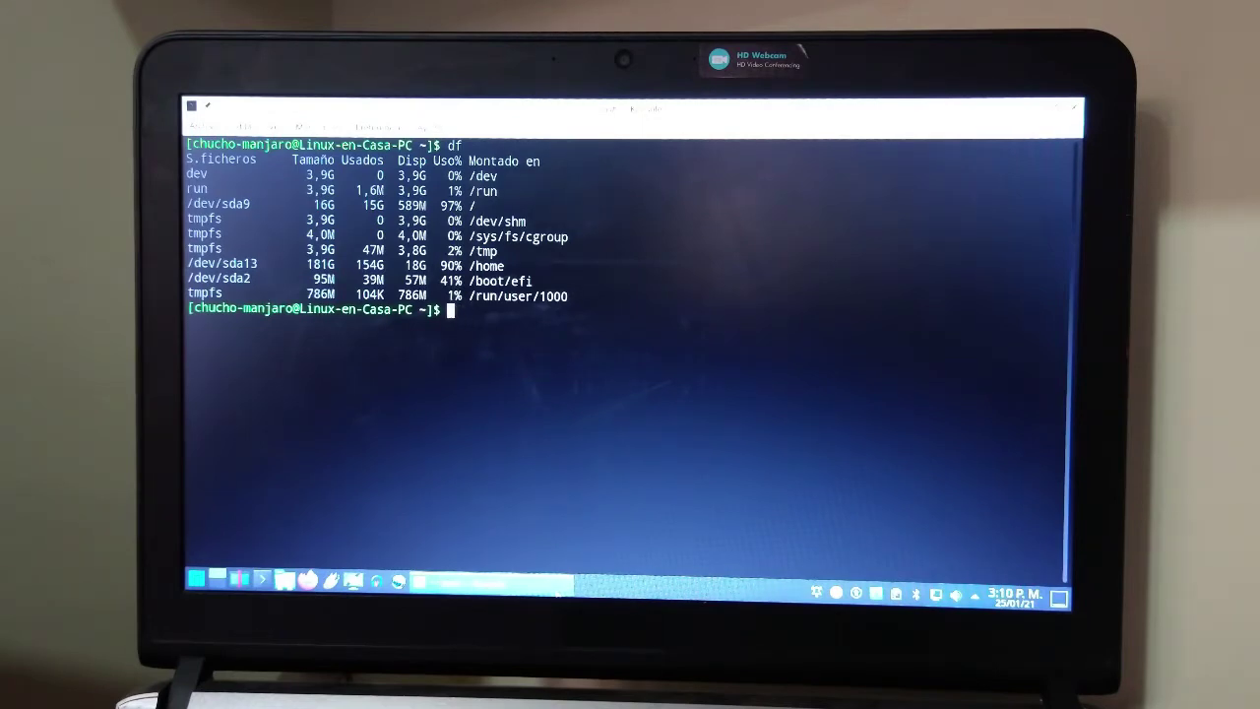
Run neofetch to display the Manjaro system summary, then start typing a 'sudo pa' command.
type("neofetch")
key("Return")
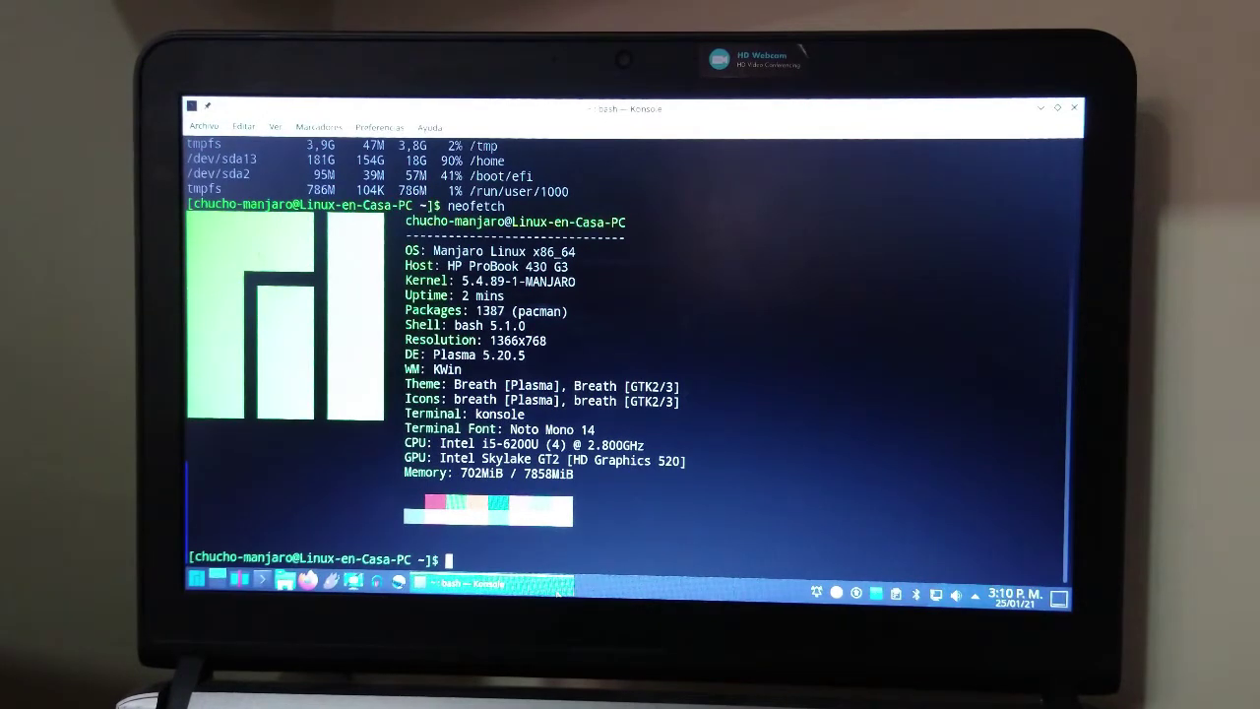
type("sudo pa")
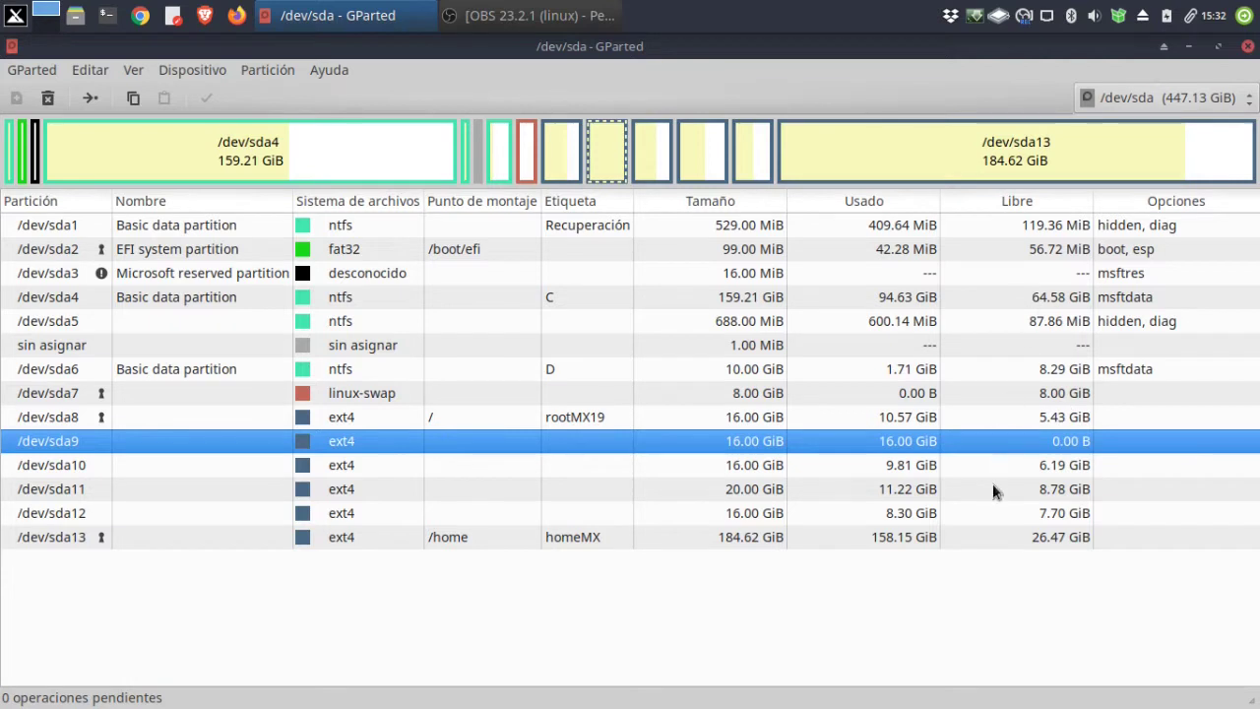
Select the /dev/sda10 row, right after /dev/sda9, in the GParted partition list.
left_click(539, 472)
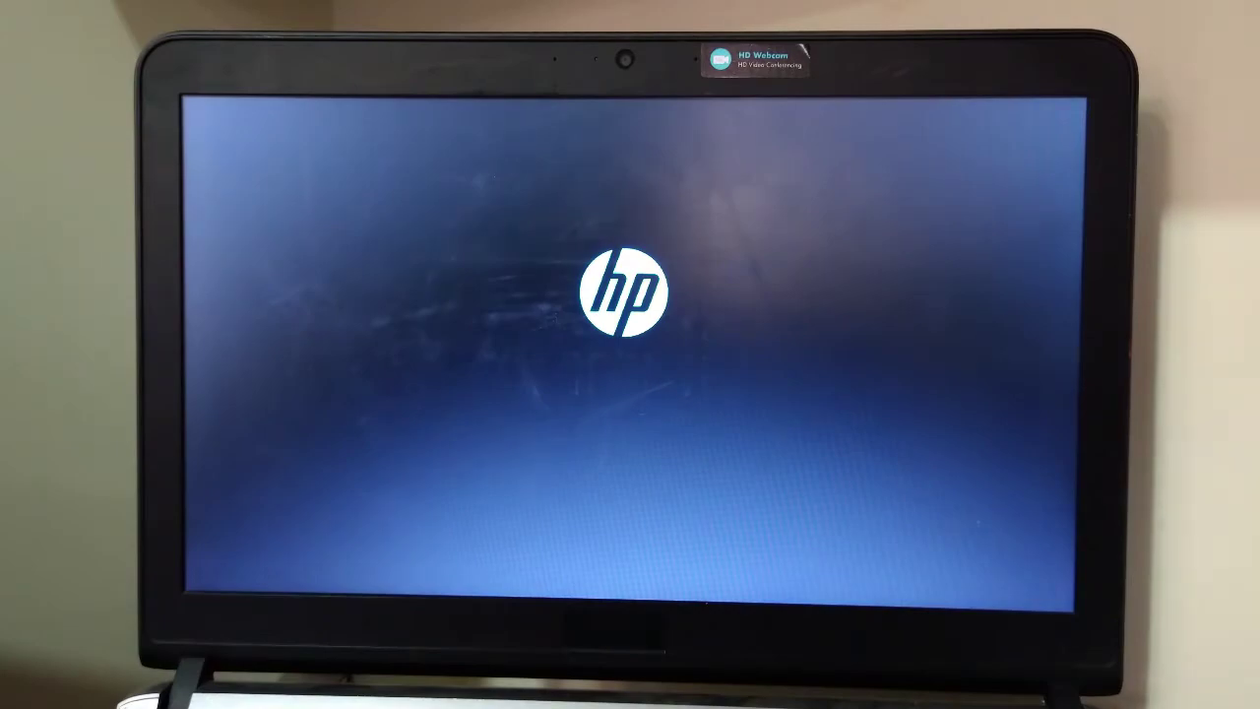
Boot MX 19.3 from the GRUB menu and log in with the user's password.
key("Down")
key("Down")
key("Down")
key("Down")
key("Down")
key("Down")
key("Down")
key("Down")
key("Up")
key("Up")
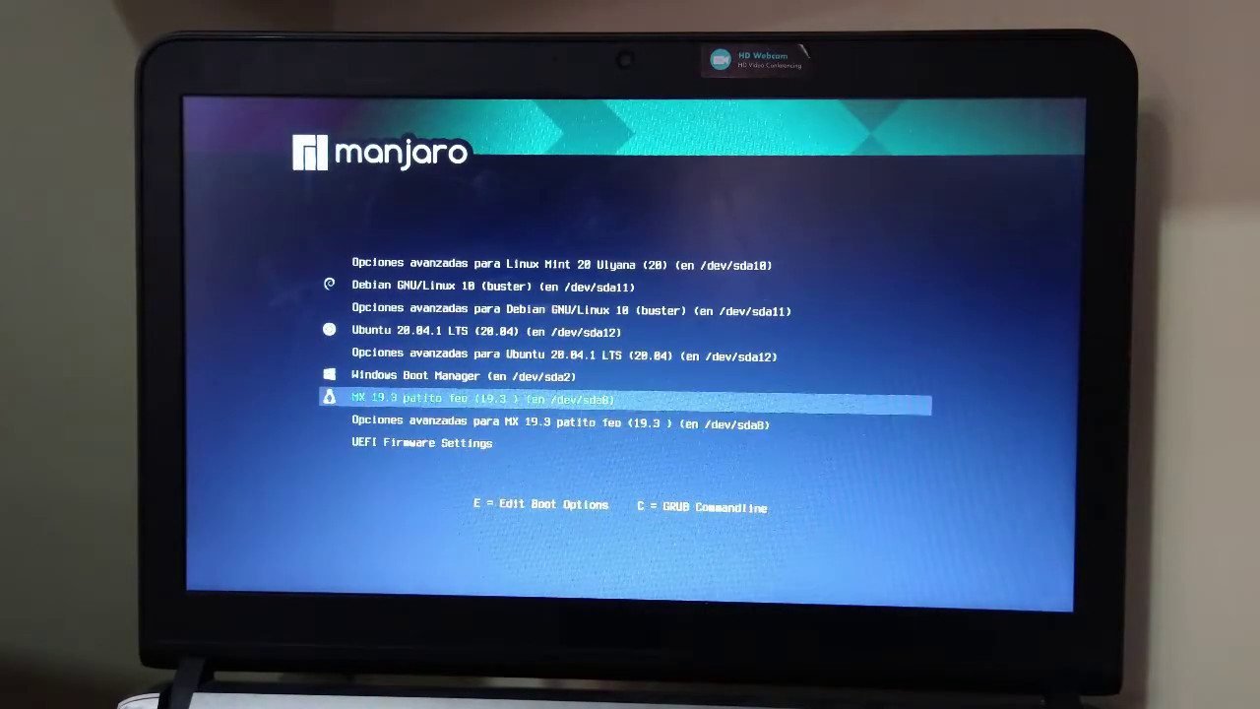
key("Return")
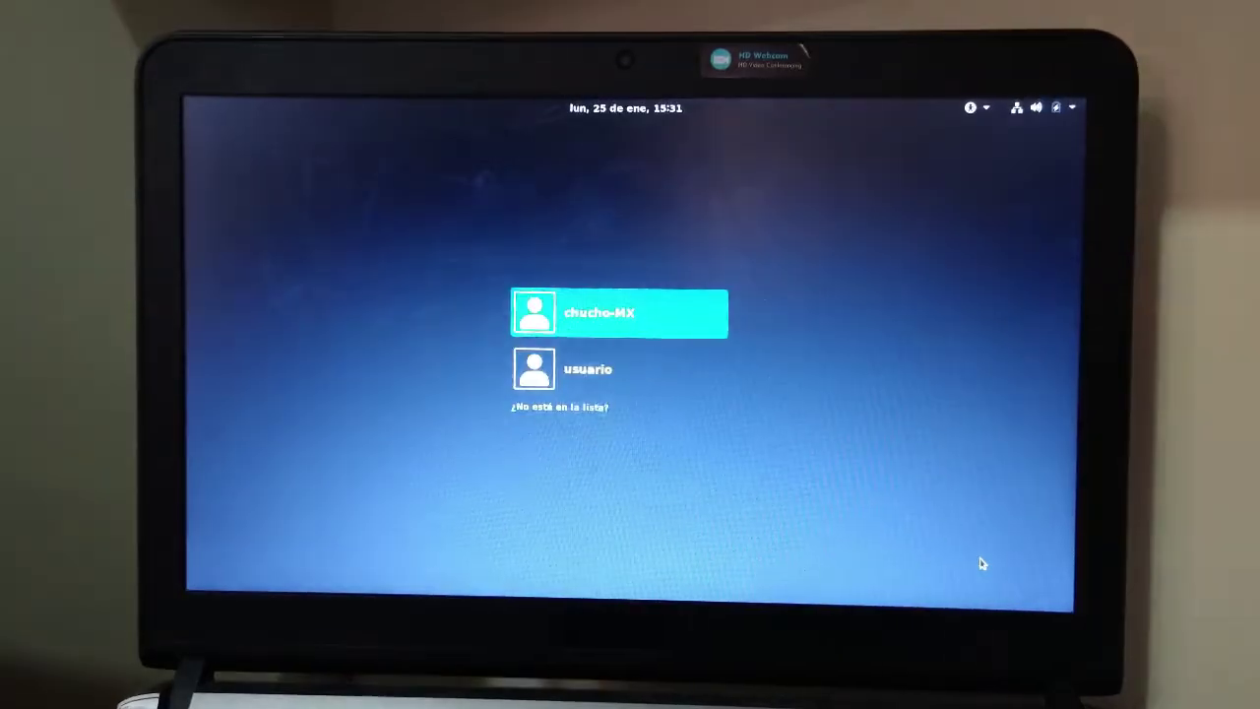
left_click(622, 306)
type("a******")
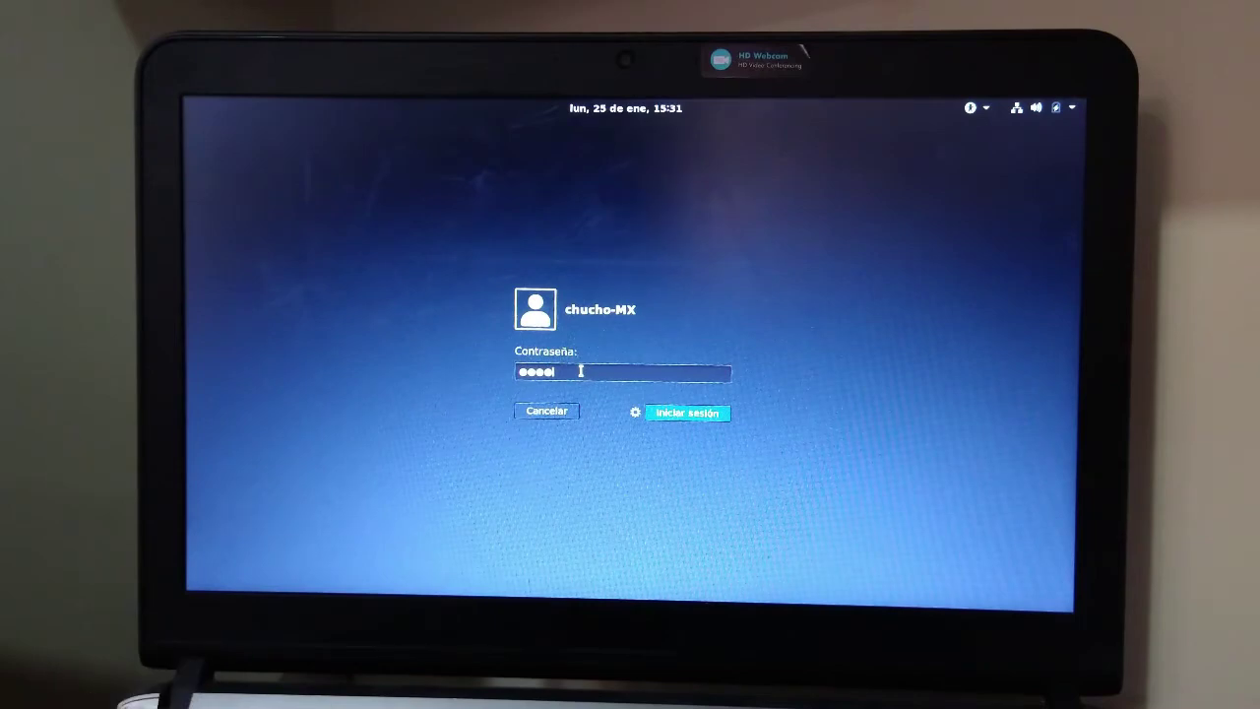
type("**")
key("Return")
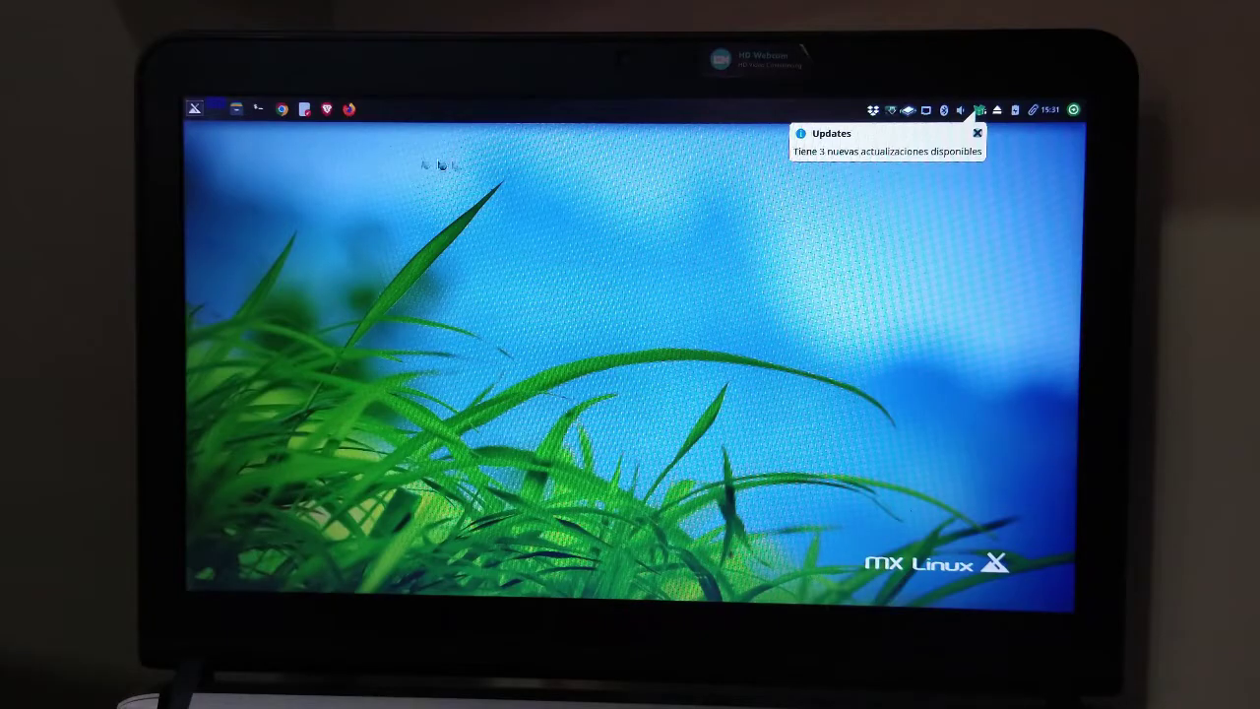
Launch OBS Studio from the application menu, start recording, and minimize it.
key("super")
type("gpart")
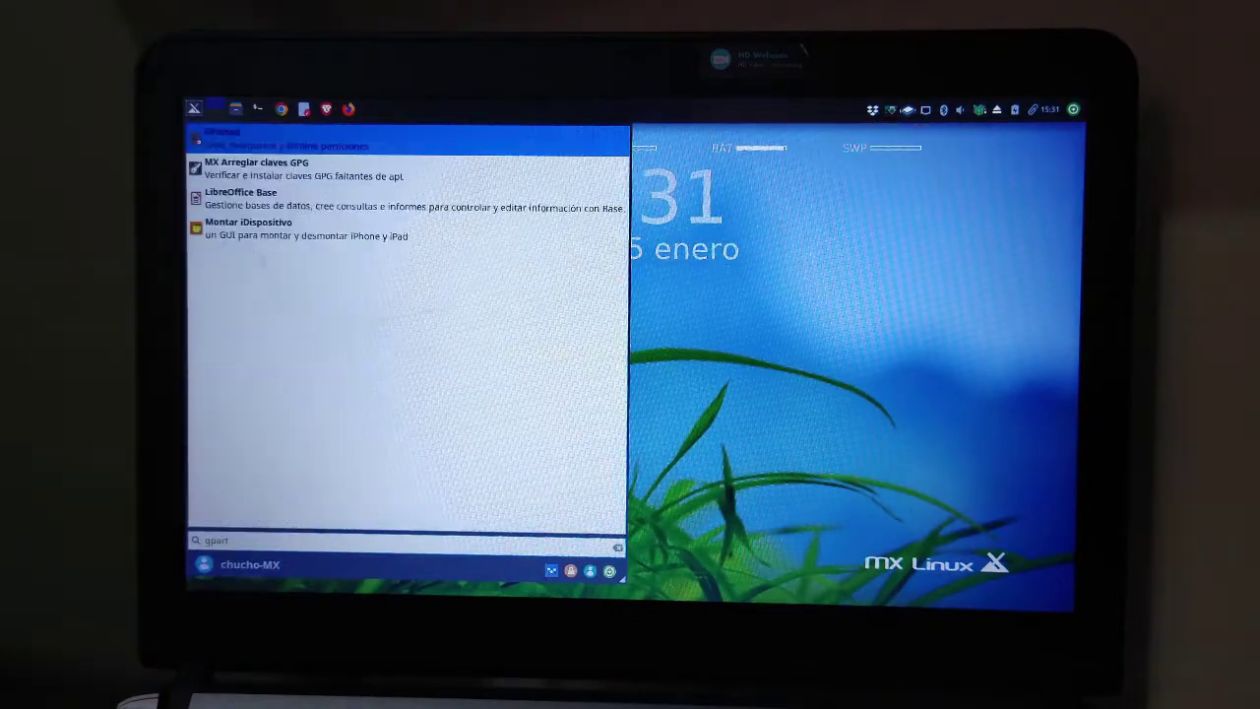
key("Escape")
key("super")
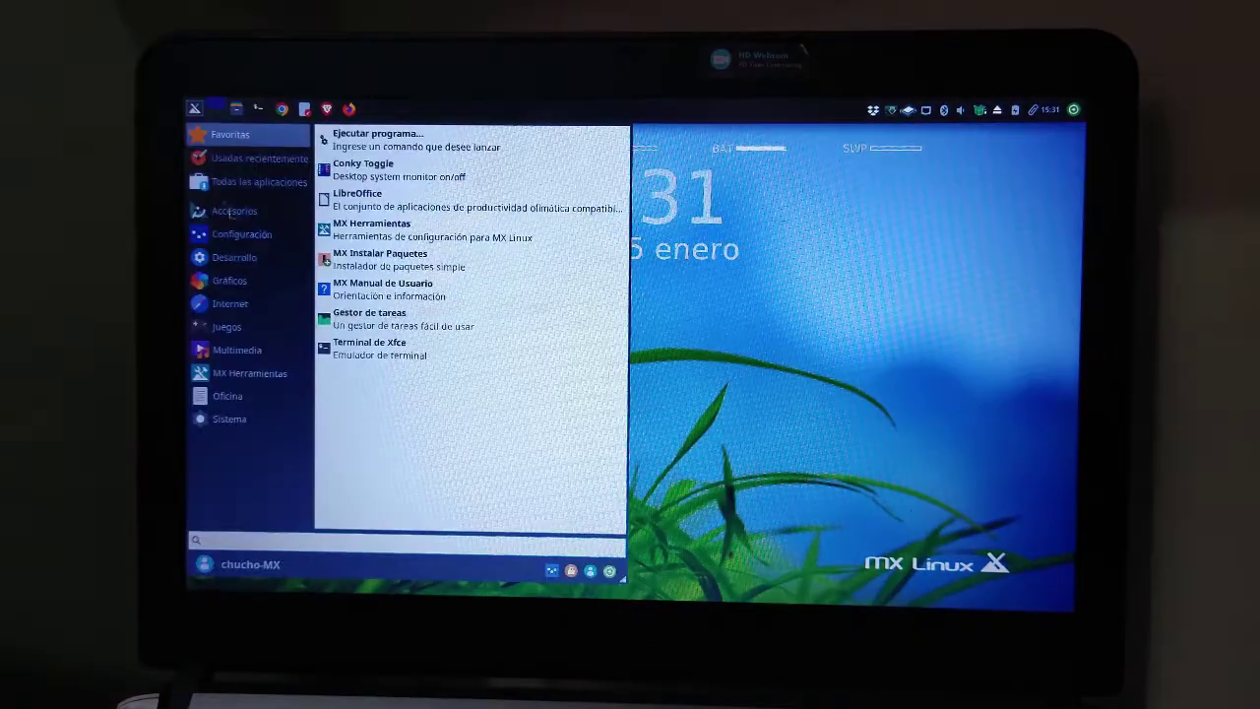
type("obs")
key("Return")
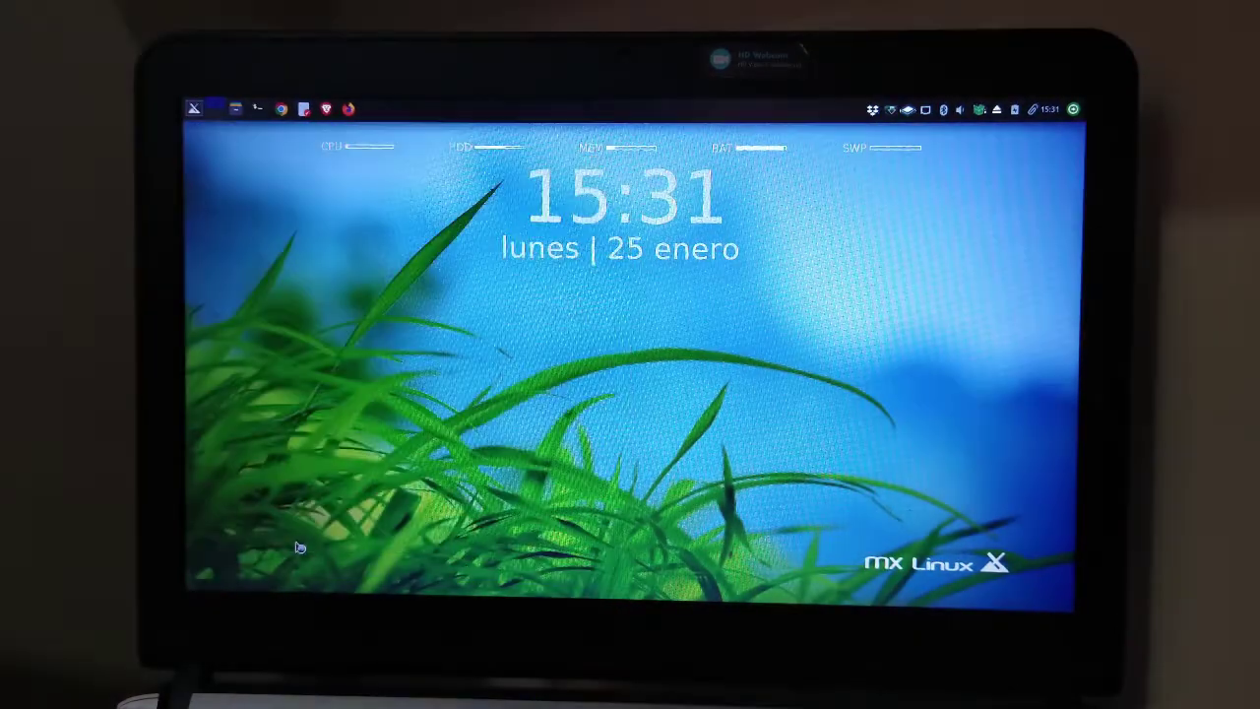
left_click(997, 524)
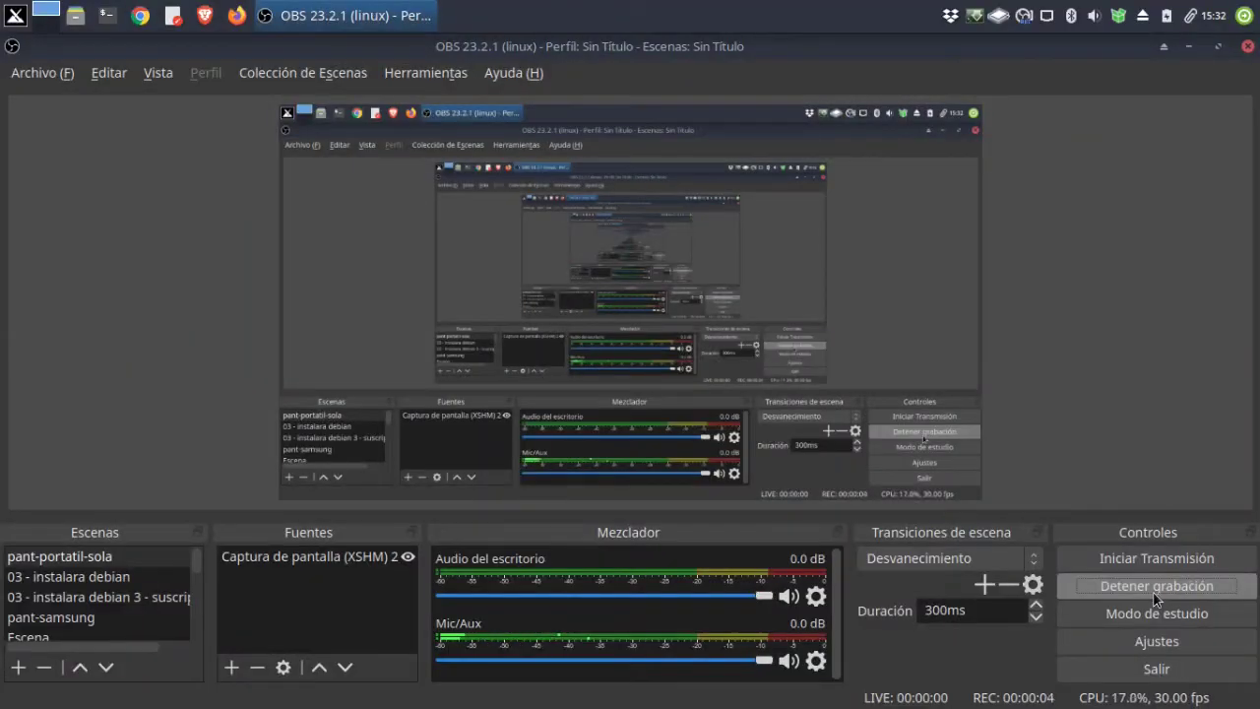
left_click(1187, 47)
Launch GParted via the 'gp' menu search, authenticate with the root password, and maximize it.
left_click(15, 15)
type("gp")
key("Return")
type("******")
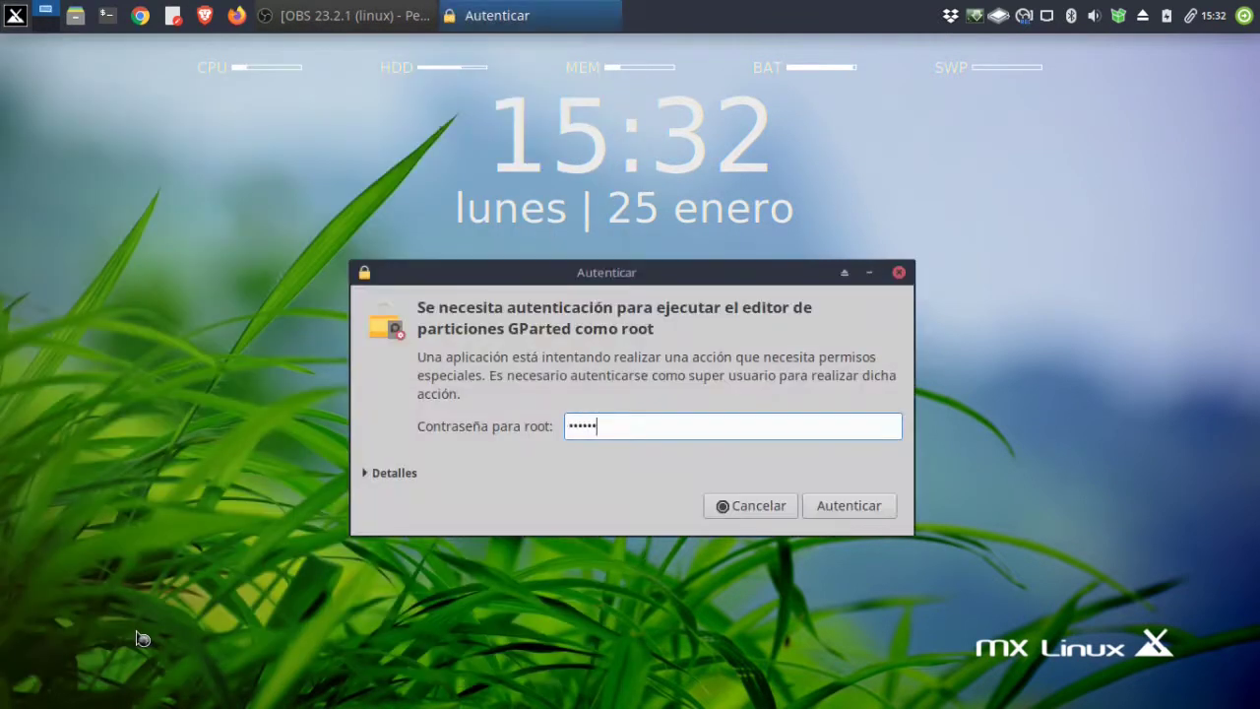
key("Return")
type("******")
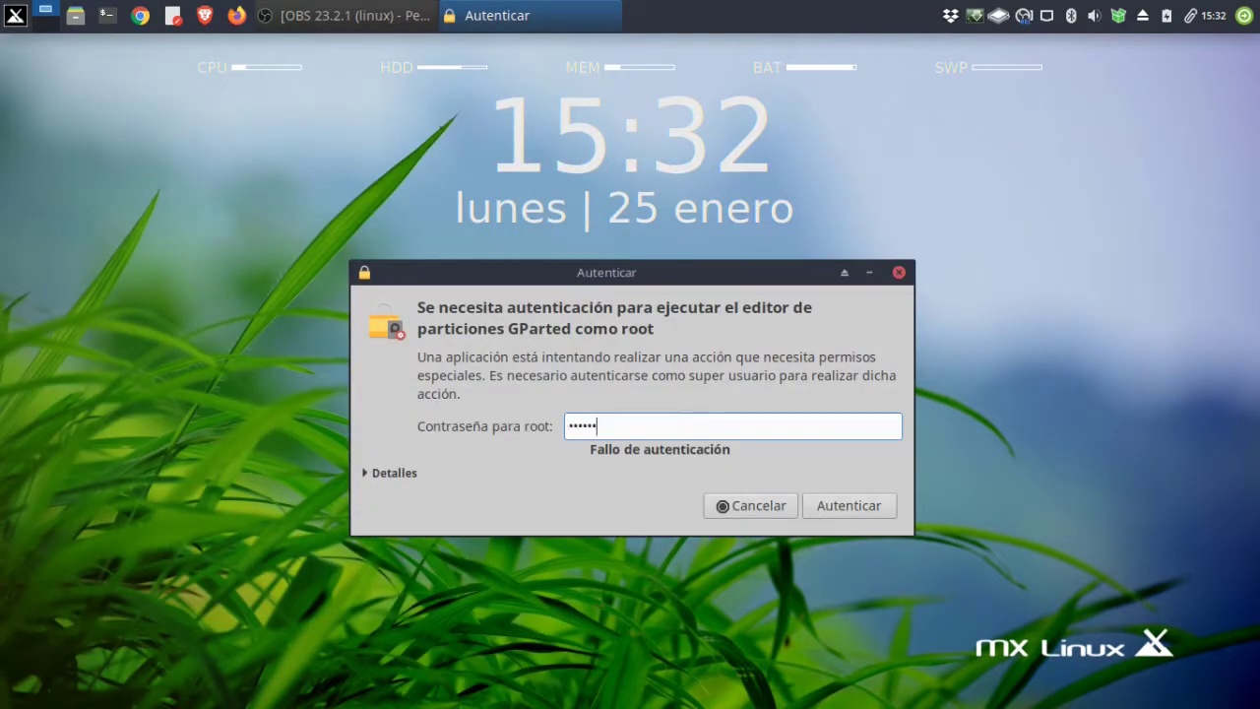
key("Return")
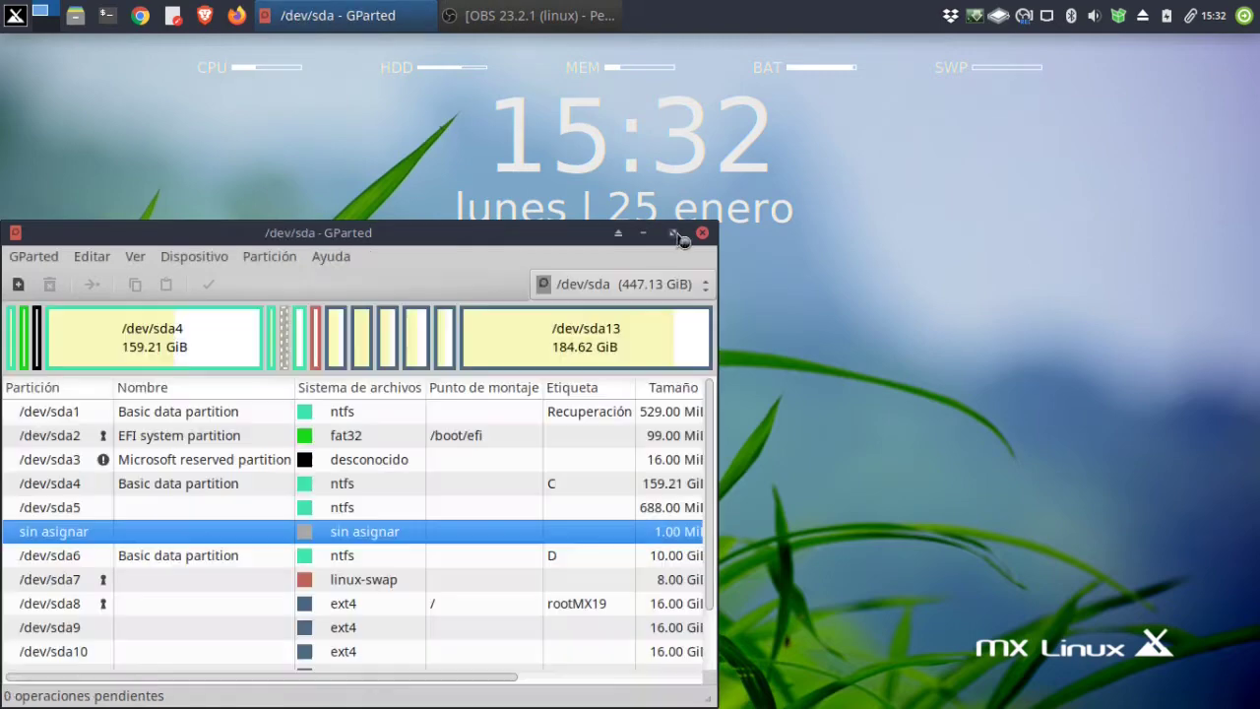
left_click(676, 235)
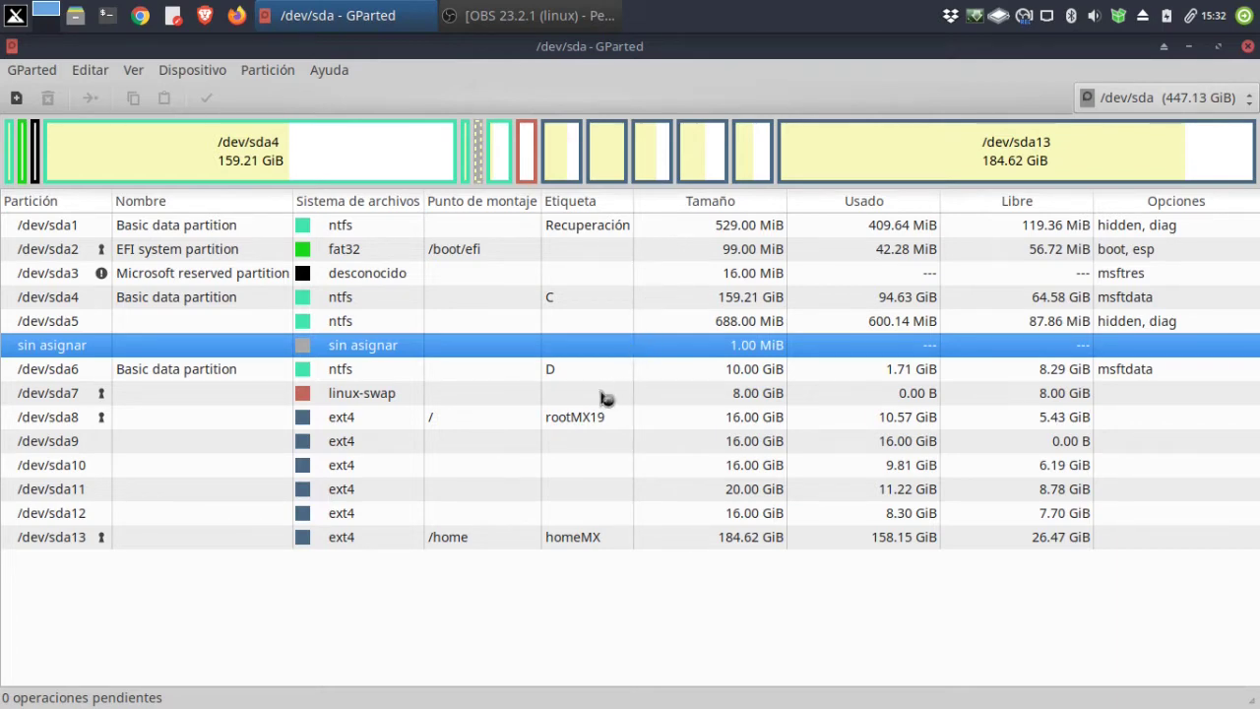
Select /dev/sda9, then /dev/sda10 (16.00 GiB ext4, 6.19 GiB free).
left_click(436, 445)
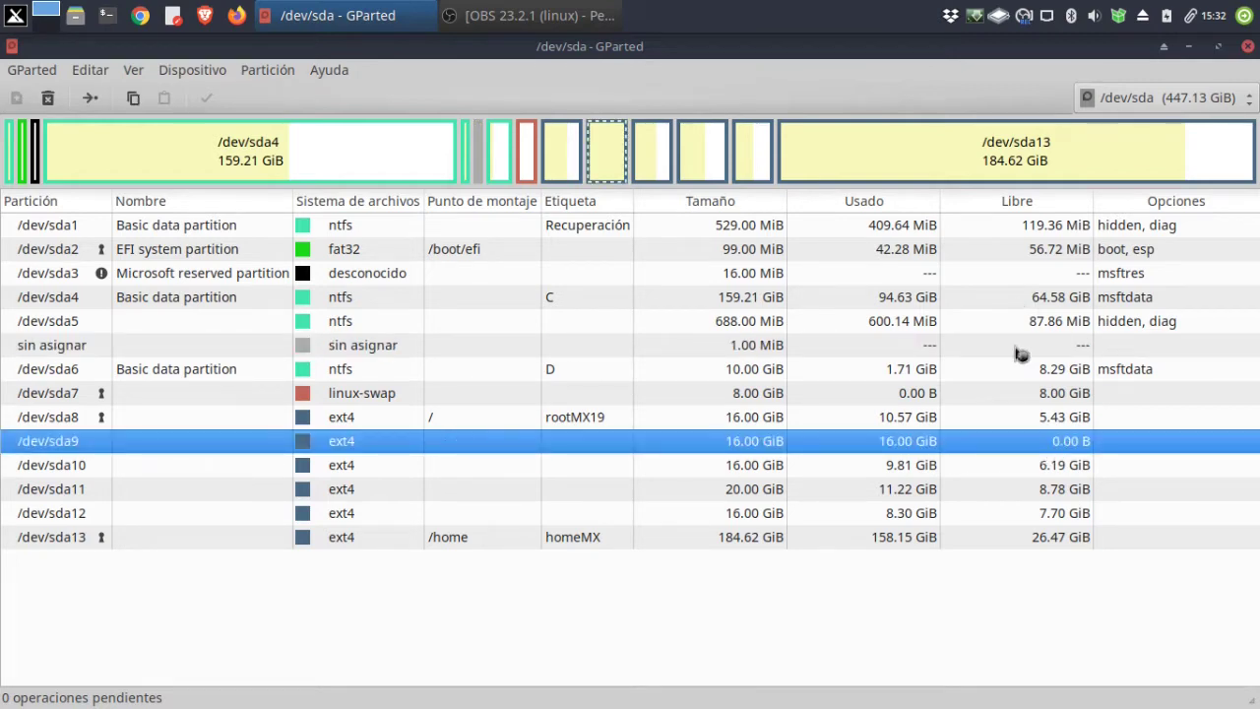
left_click(539, 471)
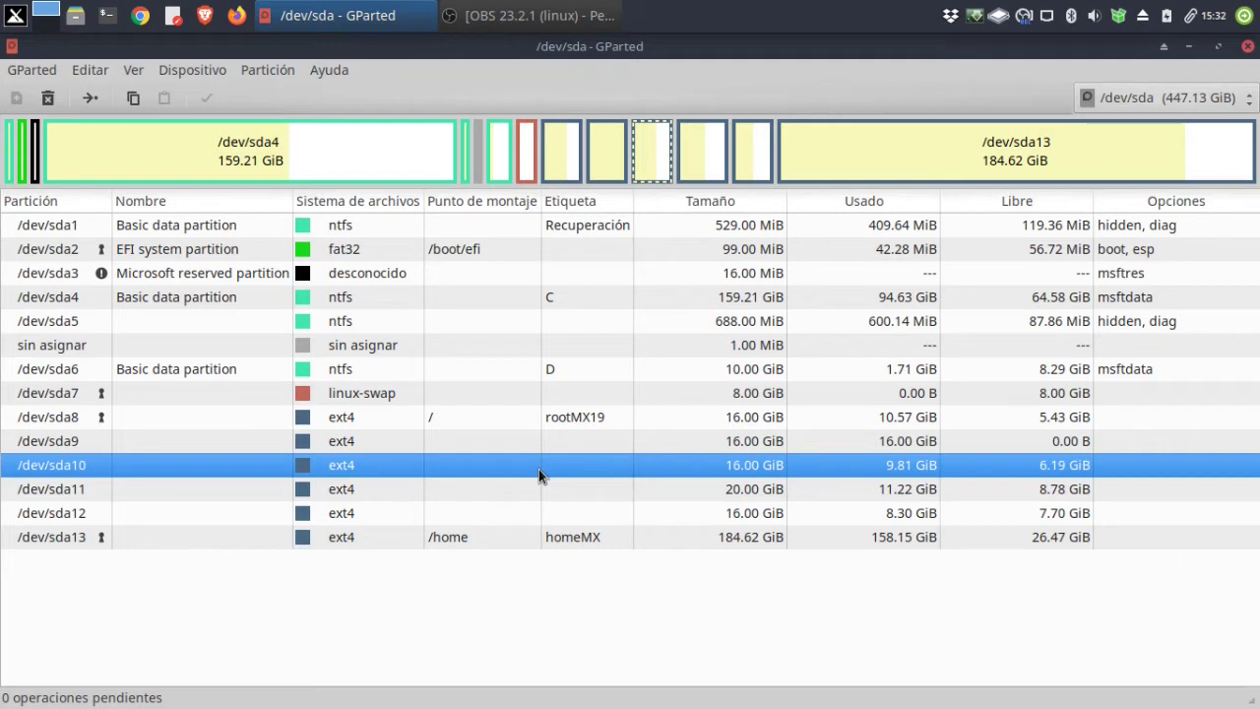
Resize/move /dev/sda10 with 3072 MiB free space preceding it, accepting the move warning.
right_click(658, 158)
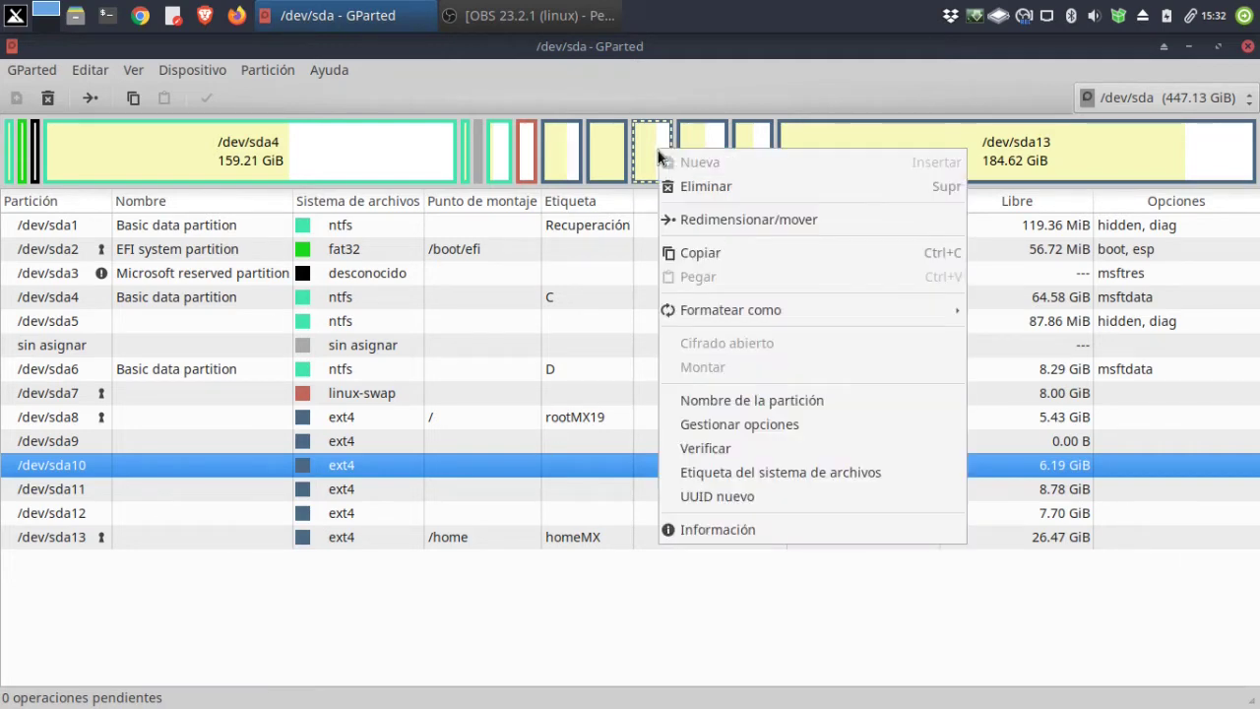
left_click(679, 221)
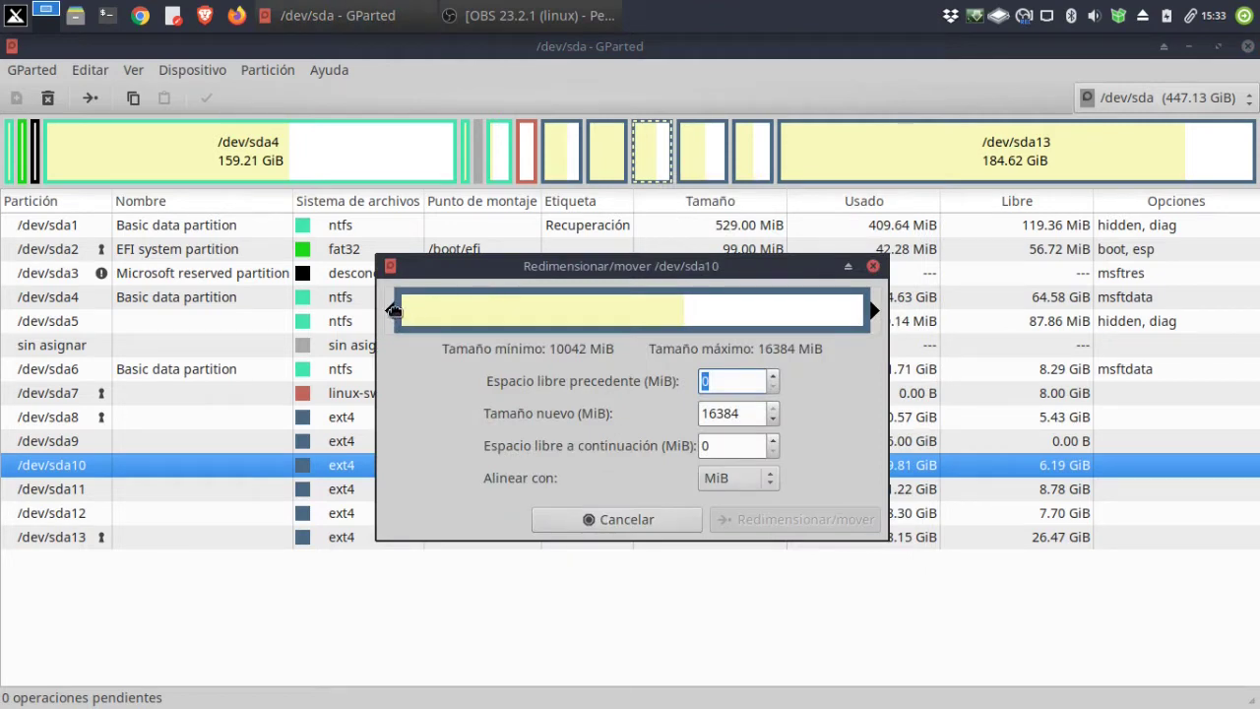
left_click_drag(398, 307, 469, 314)
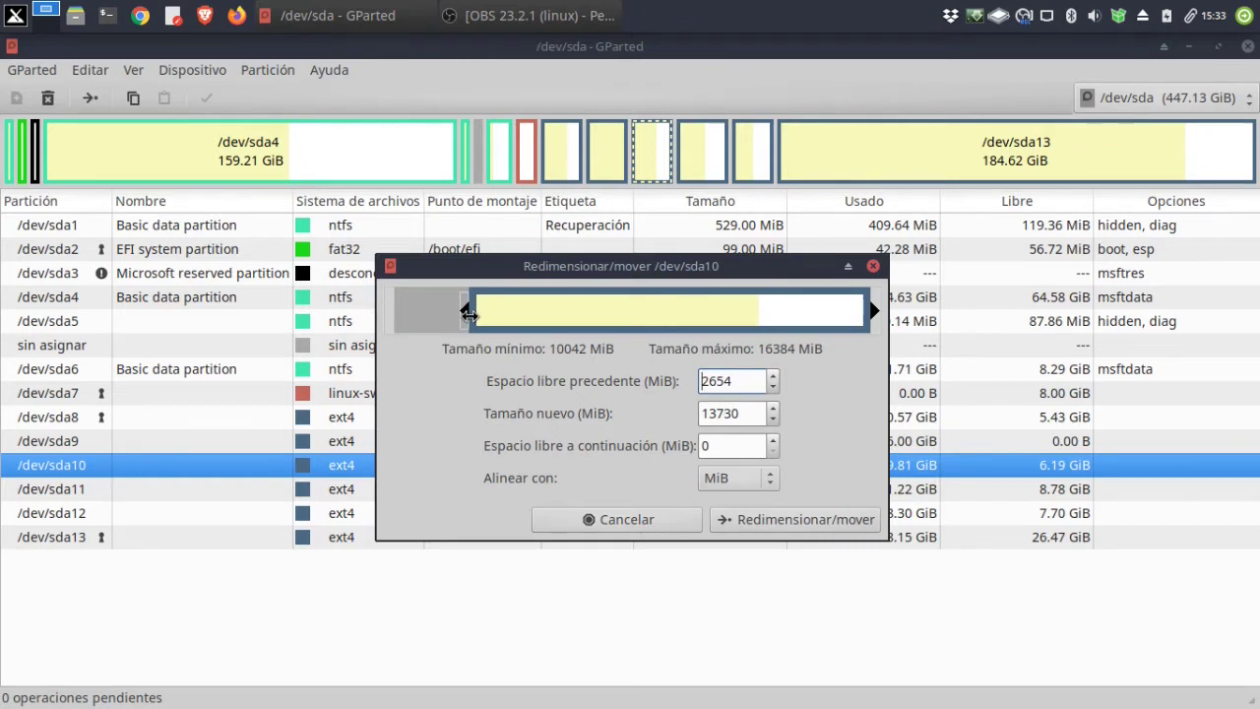
left_click_drag(469, 313, 481, 314)
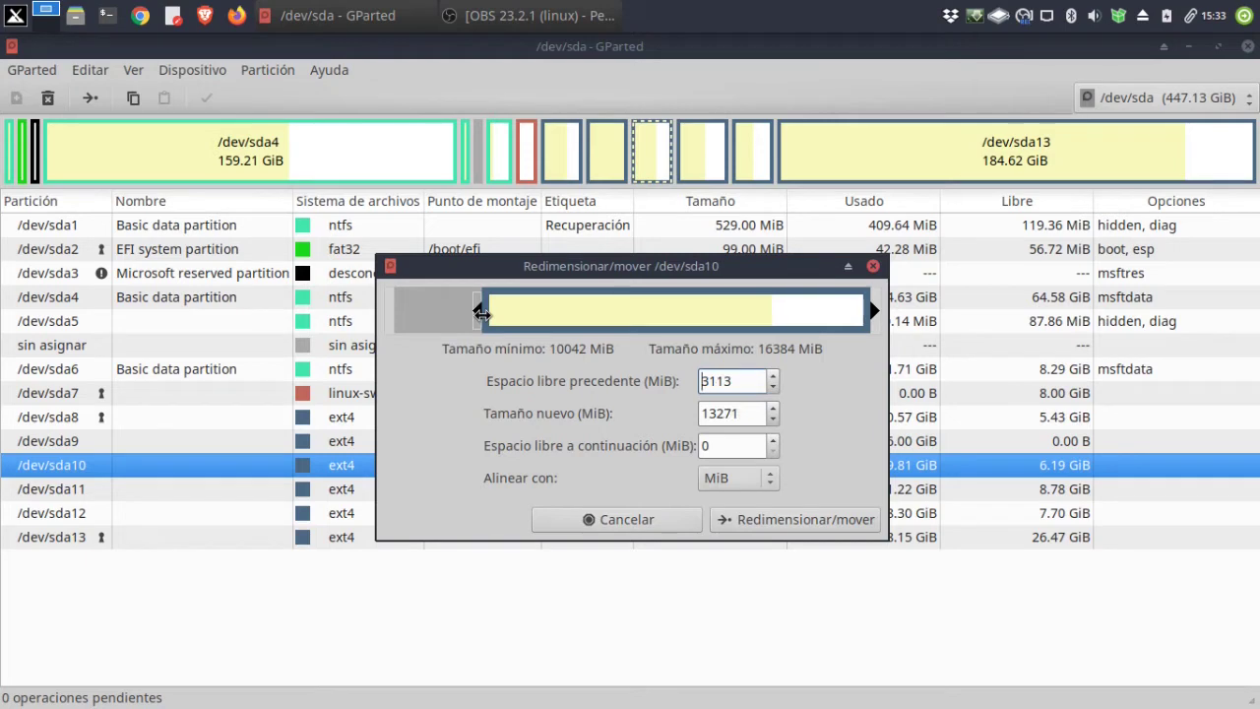
left_click_drag(482, 313, 477, 312)
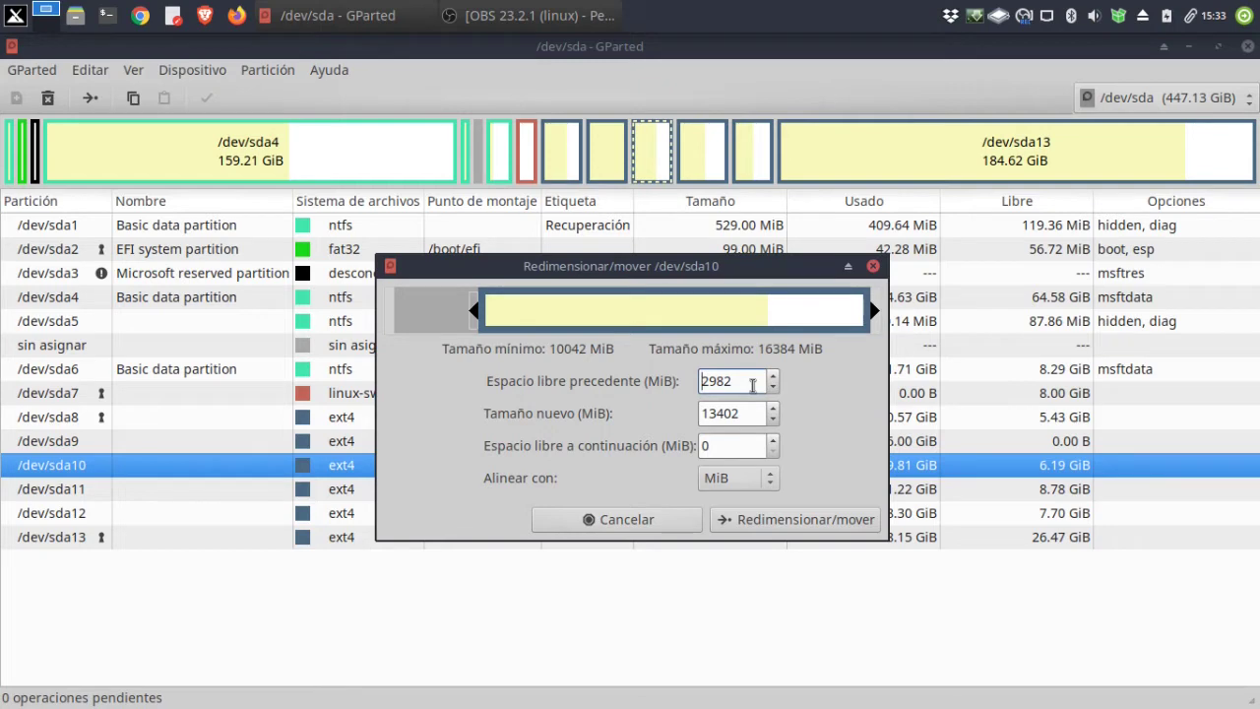
left_click_drag(738, 383, 665, 381)
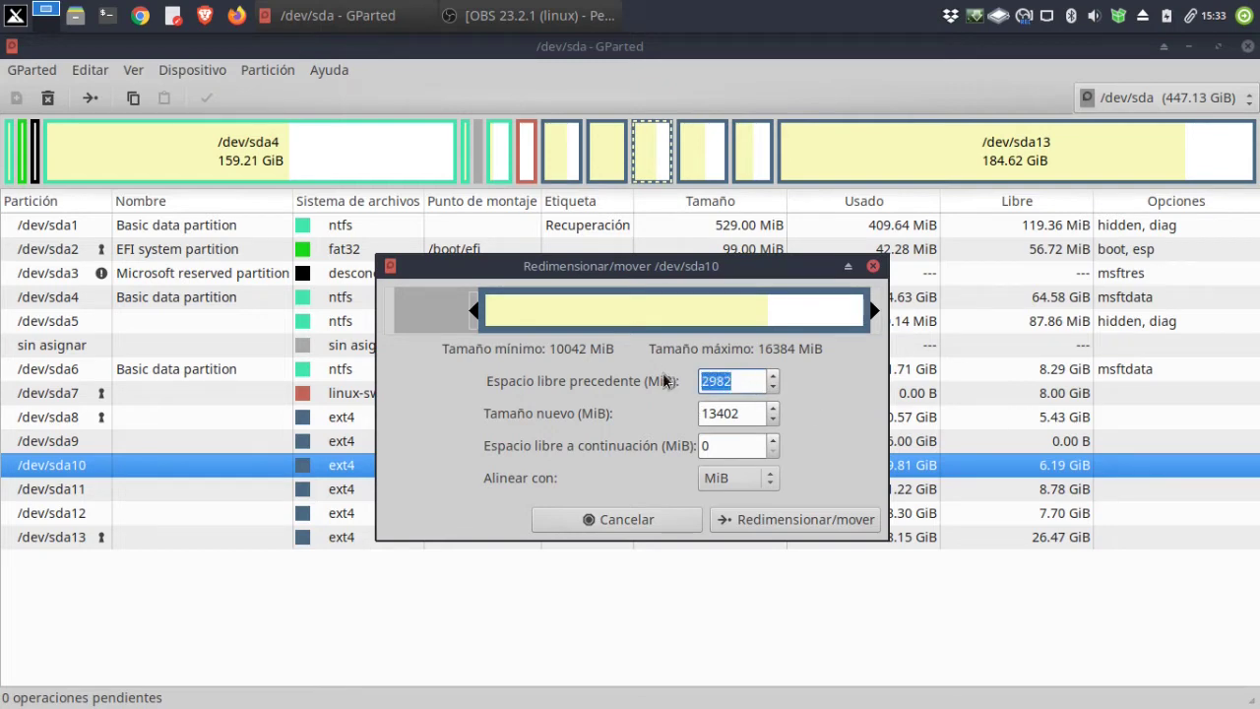
type("3072")
left_click(748, 523)
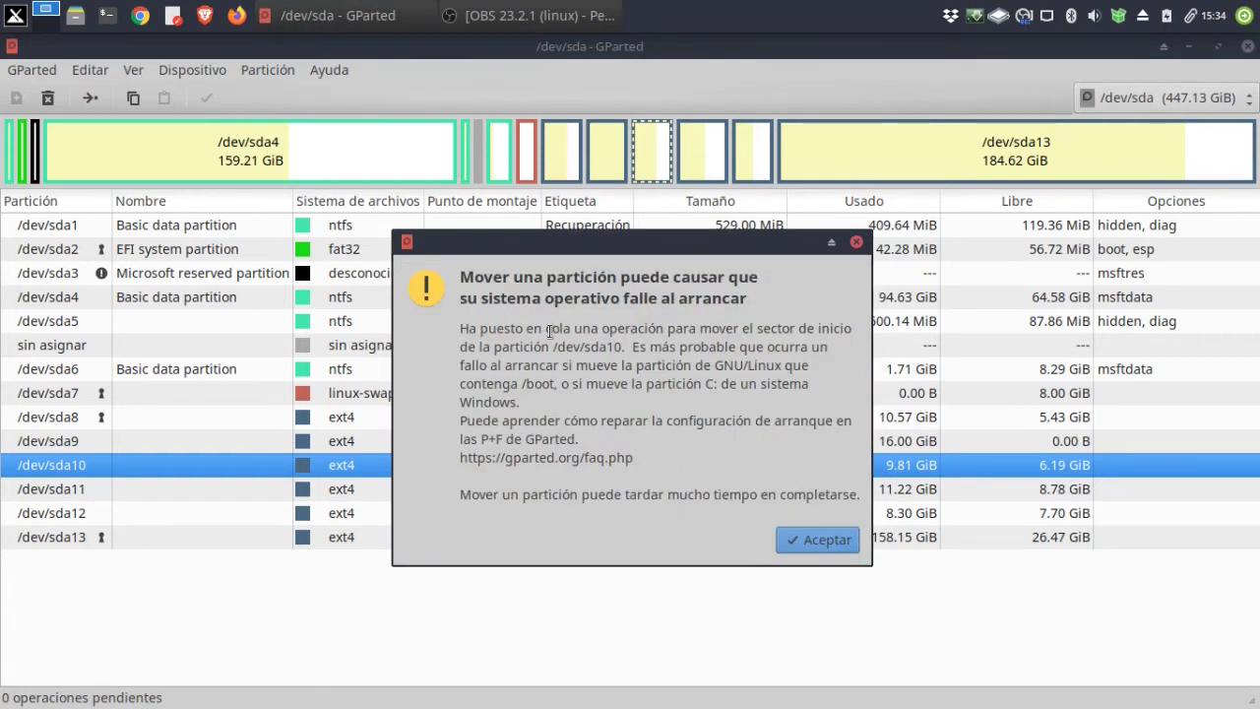
left_click(820, 540)
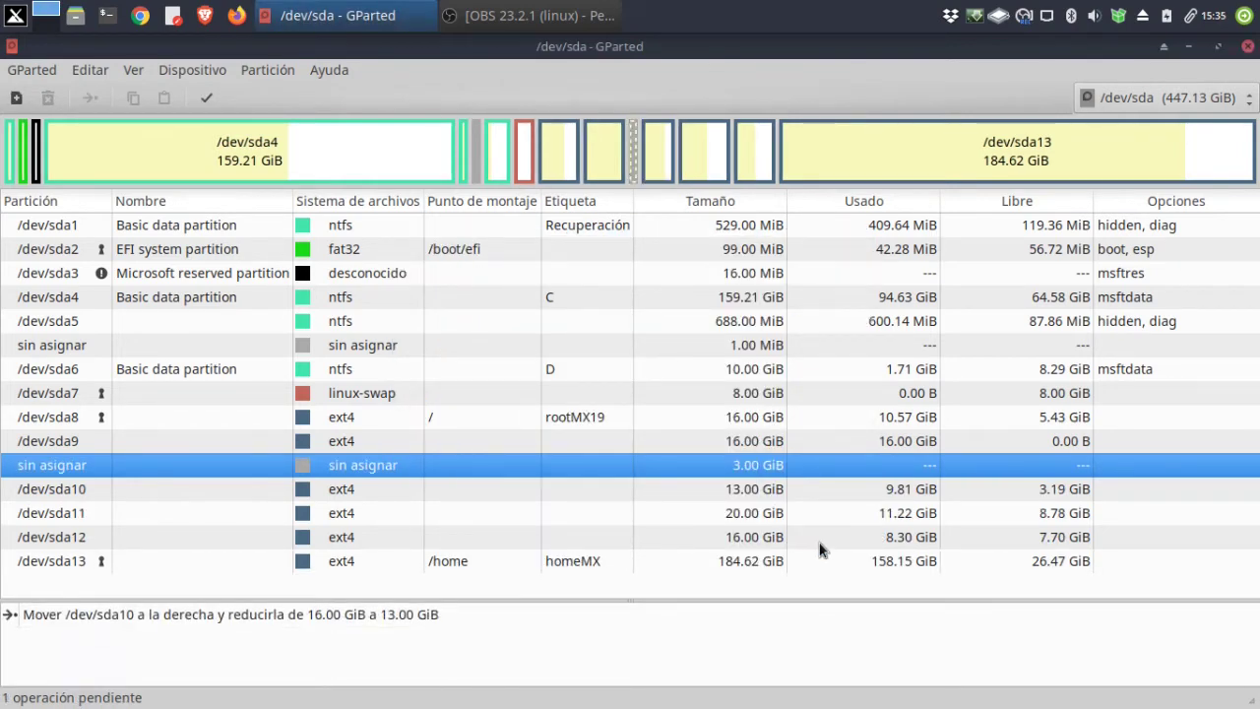
Apply the queued shrink and move of /dev/sda10, then close the completed report.
left_click(208, 99)
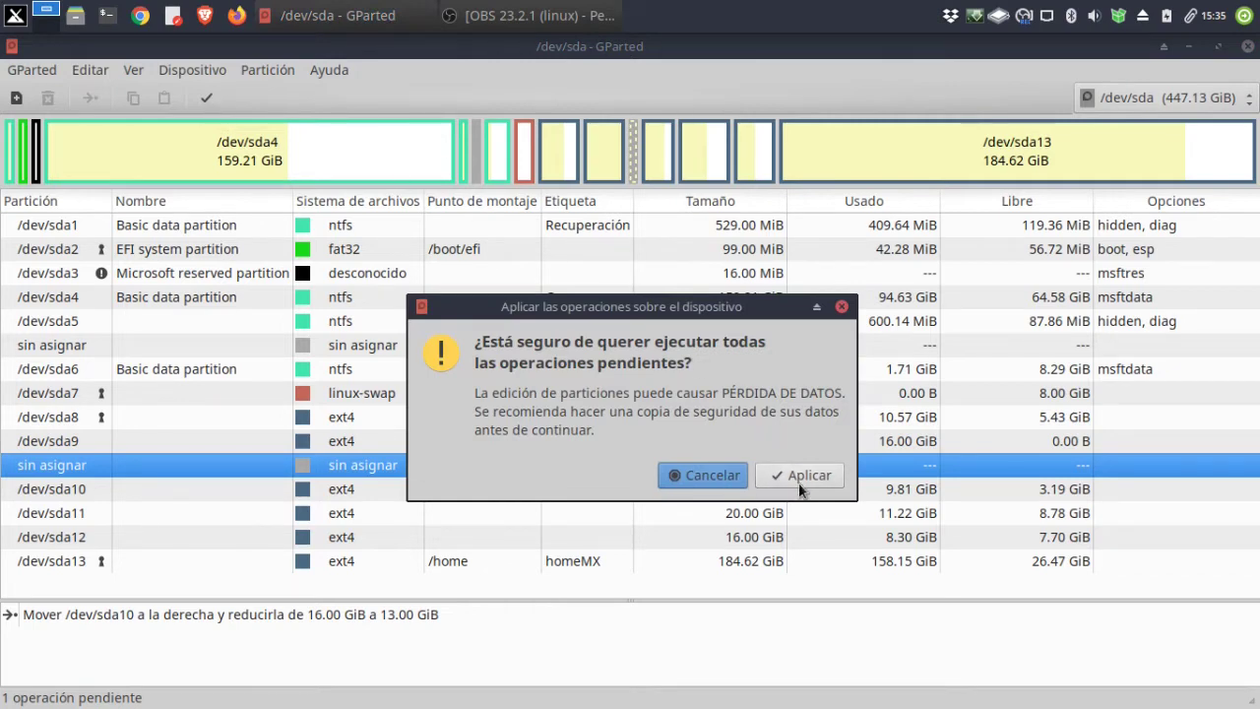
left_click(797, 476)
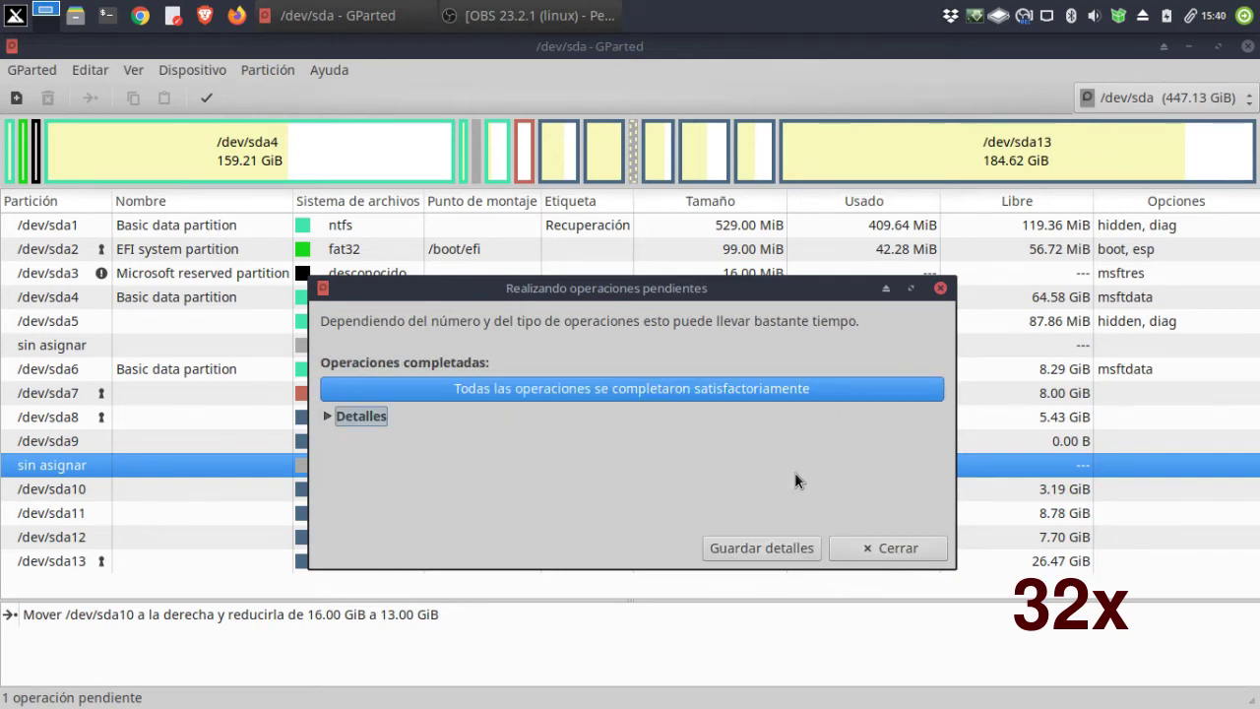
left_click(862, 546)
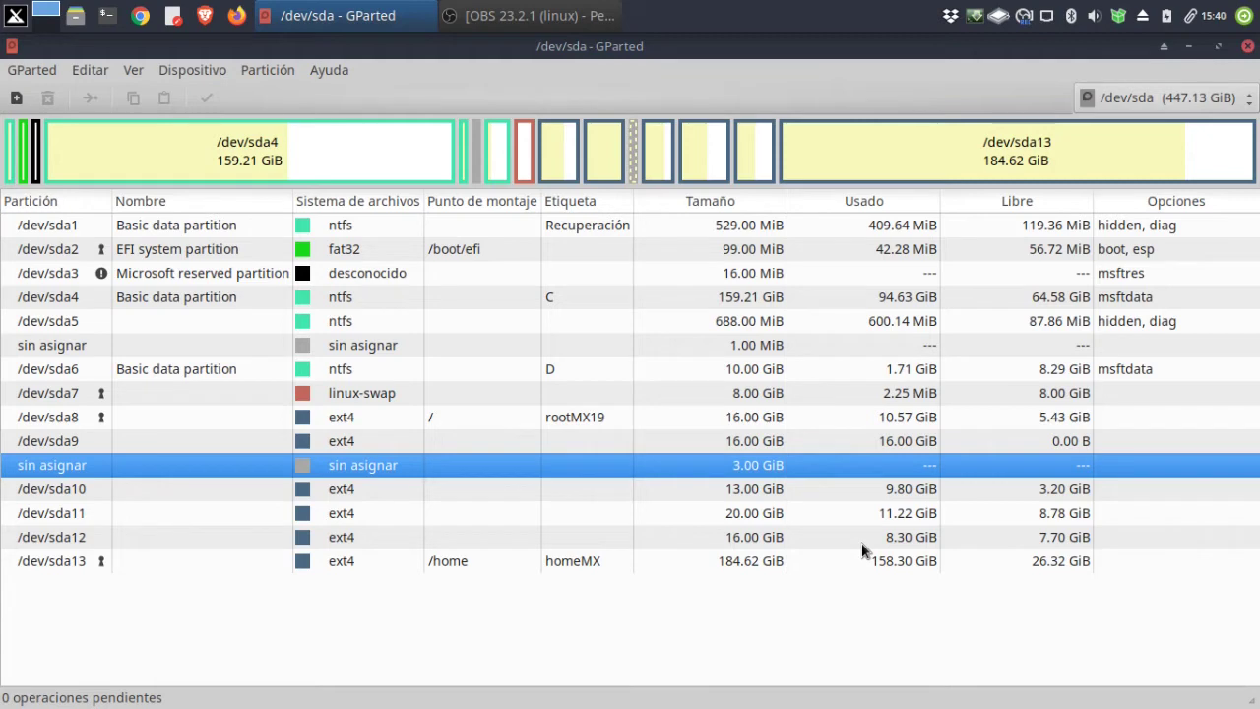
Drag /dev/sda9's right edge into the 3 GiB free space, queueing a grow to 19.00 GiB.
left_click(618, 172)
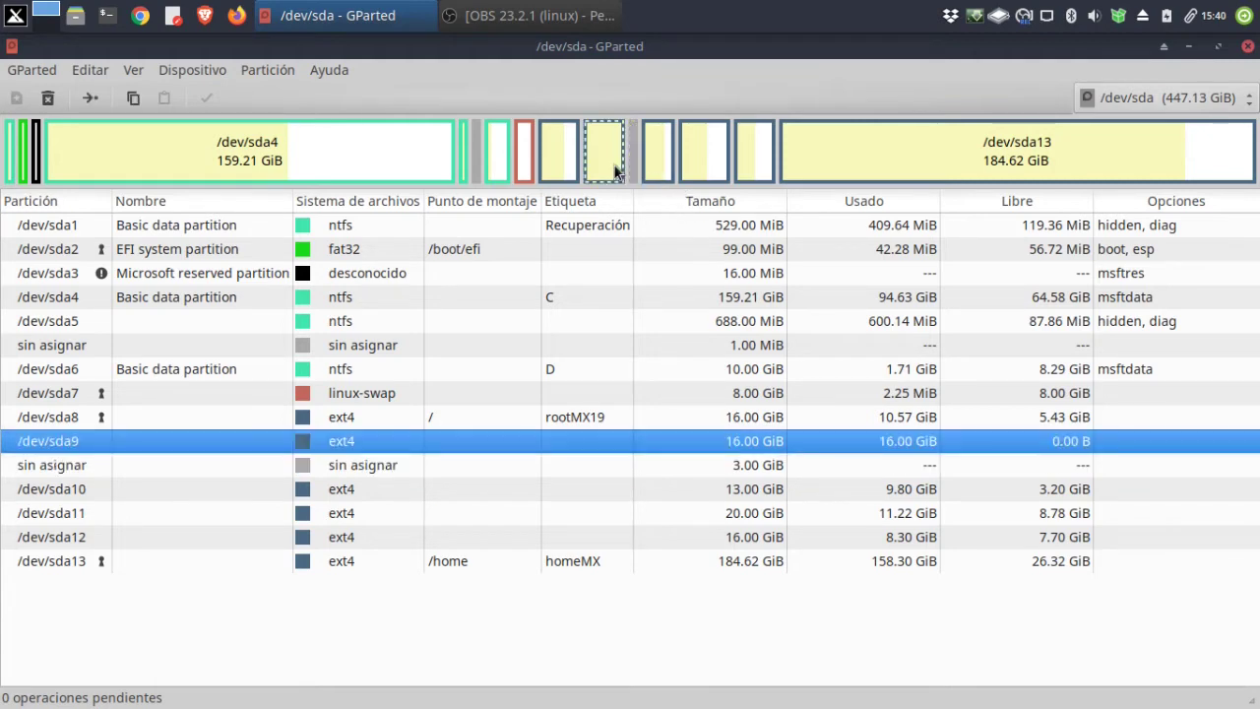
left_click(89, 99)
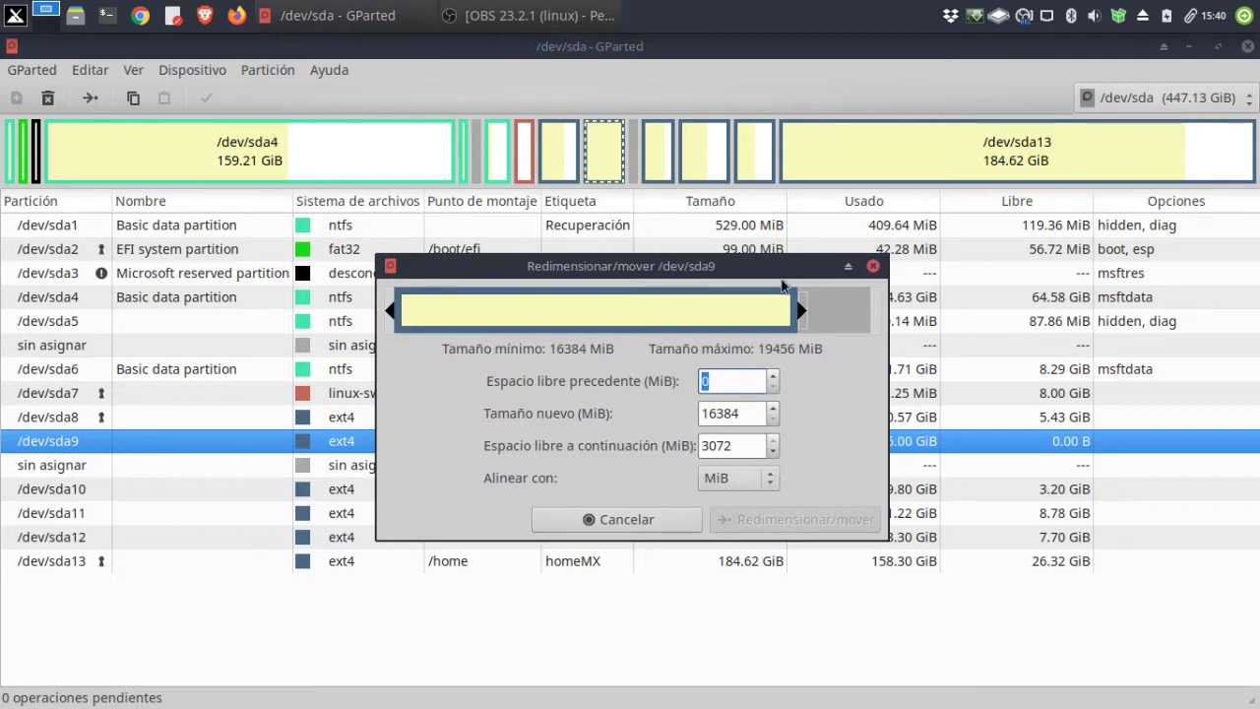
left_click_drag(798, 309, 907, 311)
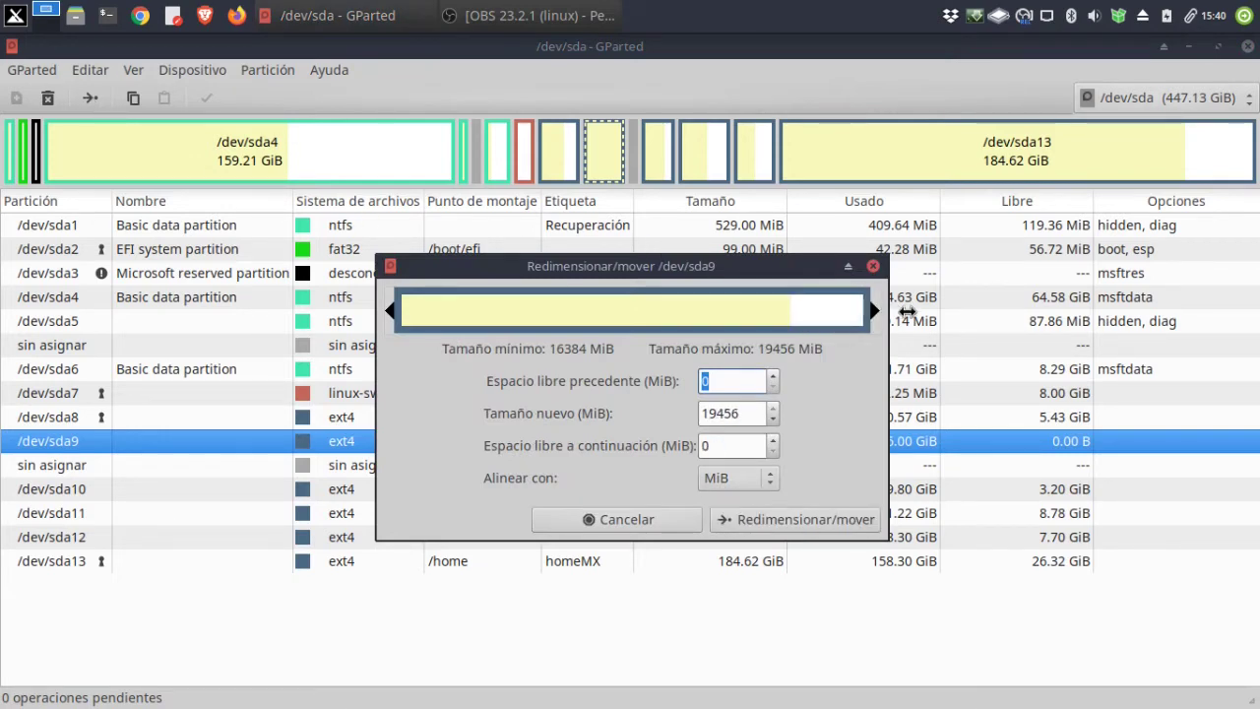
left_click(784, 520)
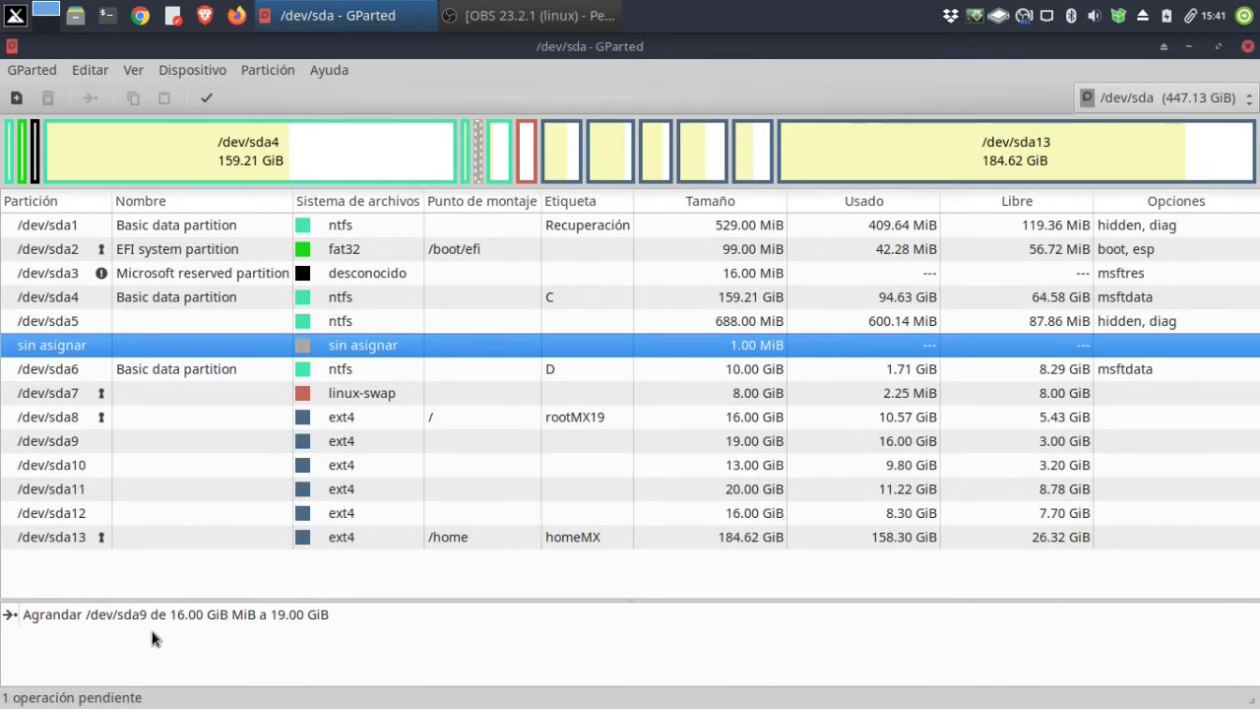
Apply the /dev/sda9 grow to 19.00 GiB, close the report, and quit GParted.
left_click(203, 97)
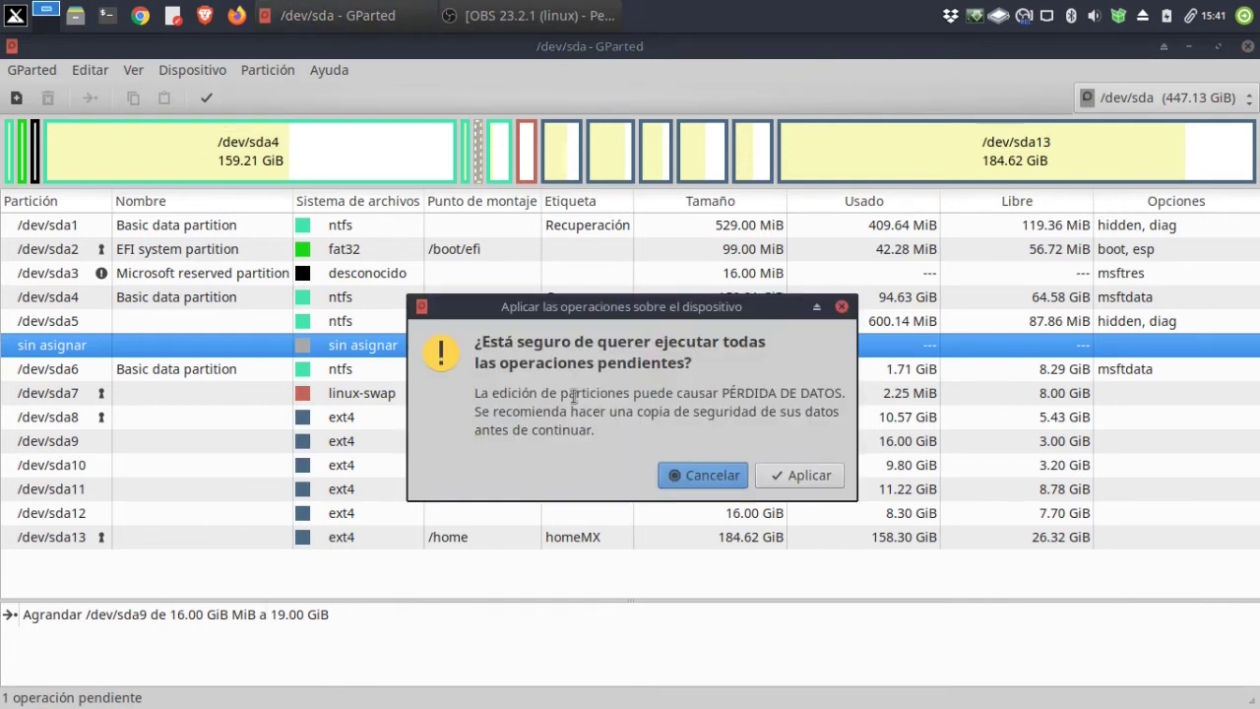
left_click(797, 471)
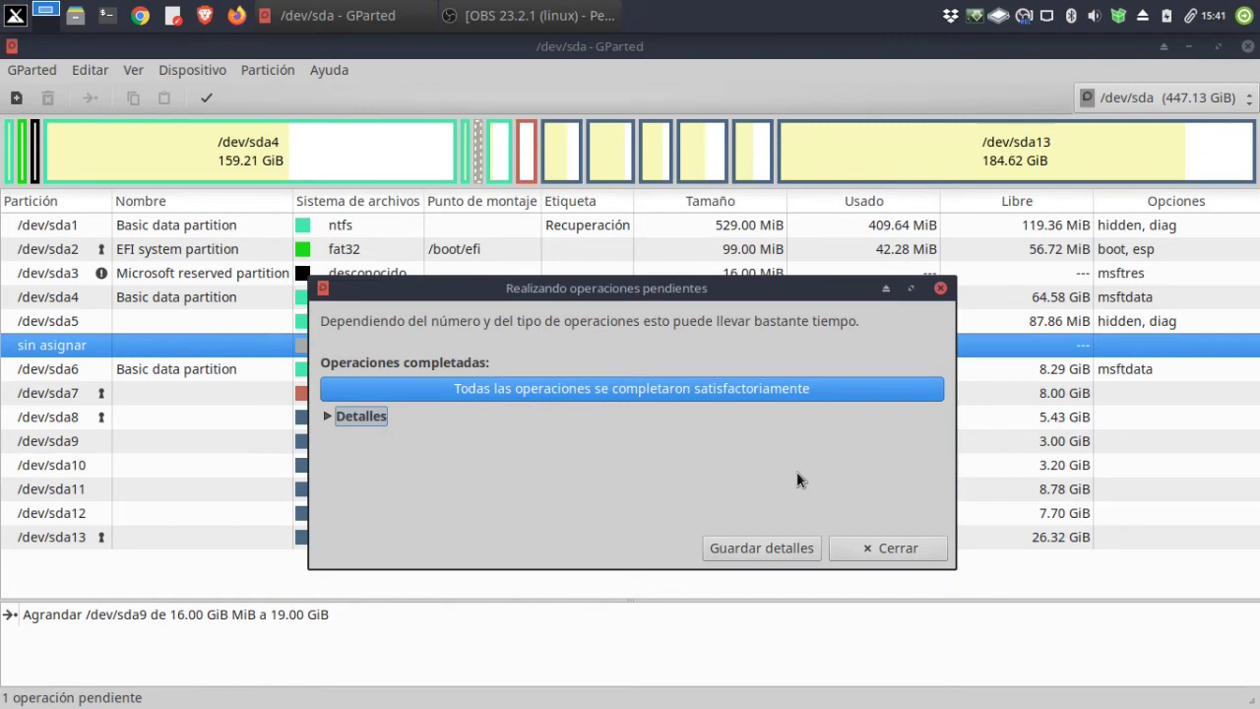
left_click(892, 553)
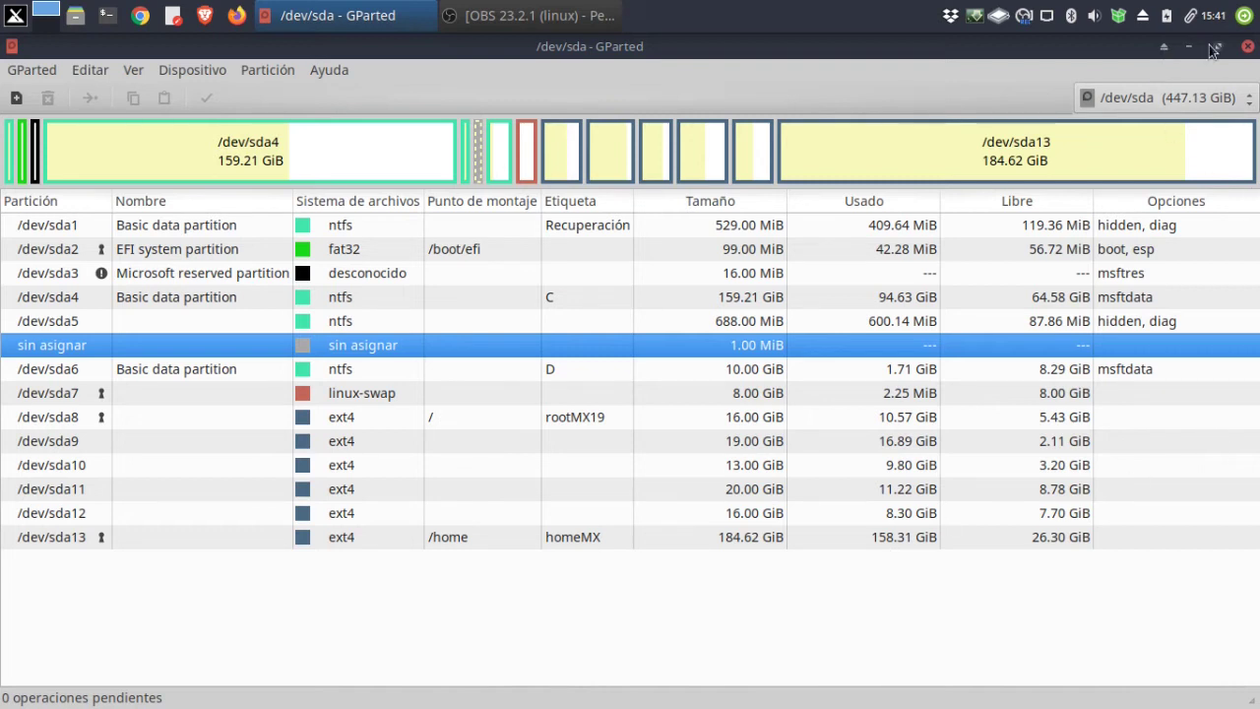
left_click(1247, 47)
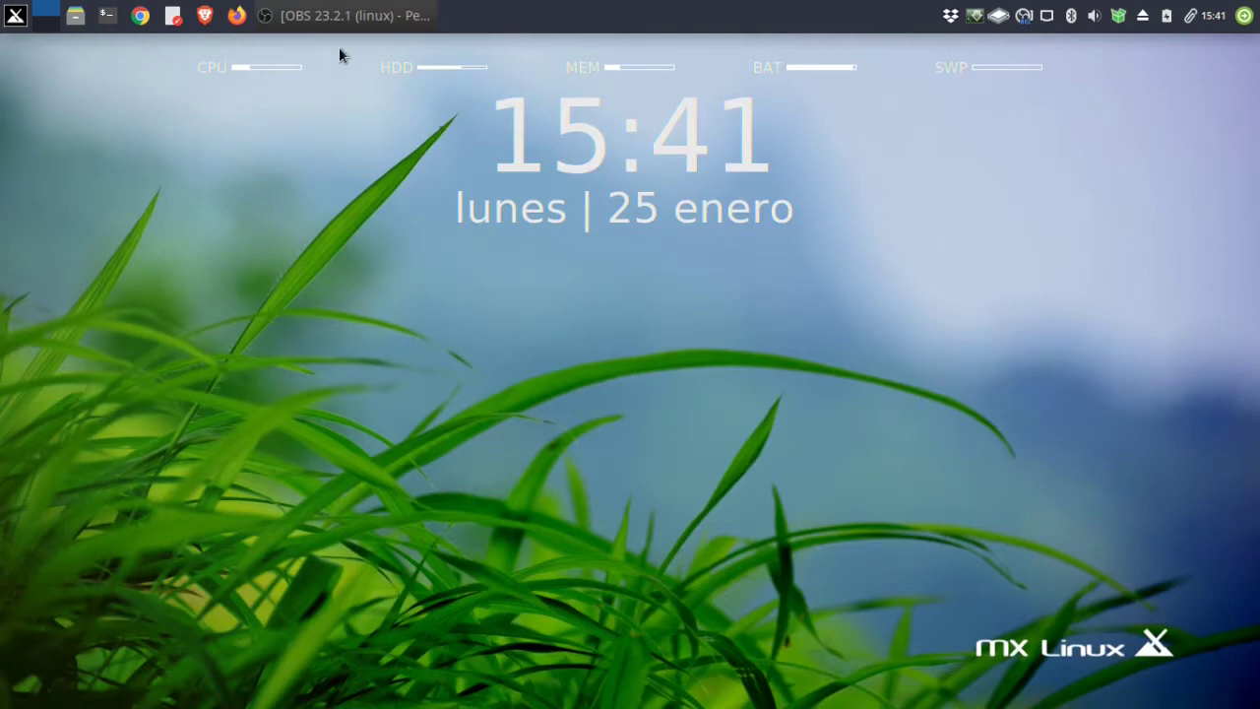
Bring OBS Studio forward from the taskbar and stop the recording.
left_click(343, 18)
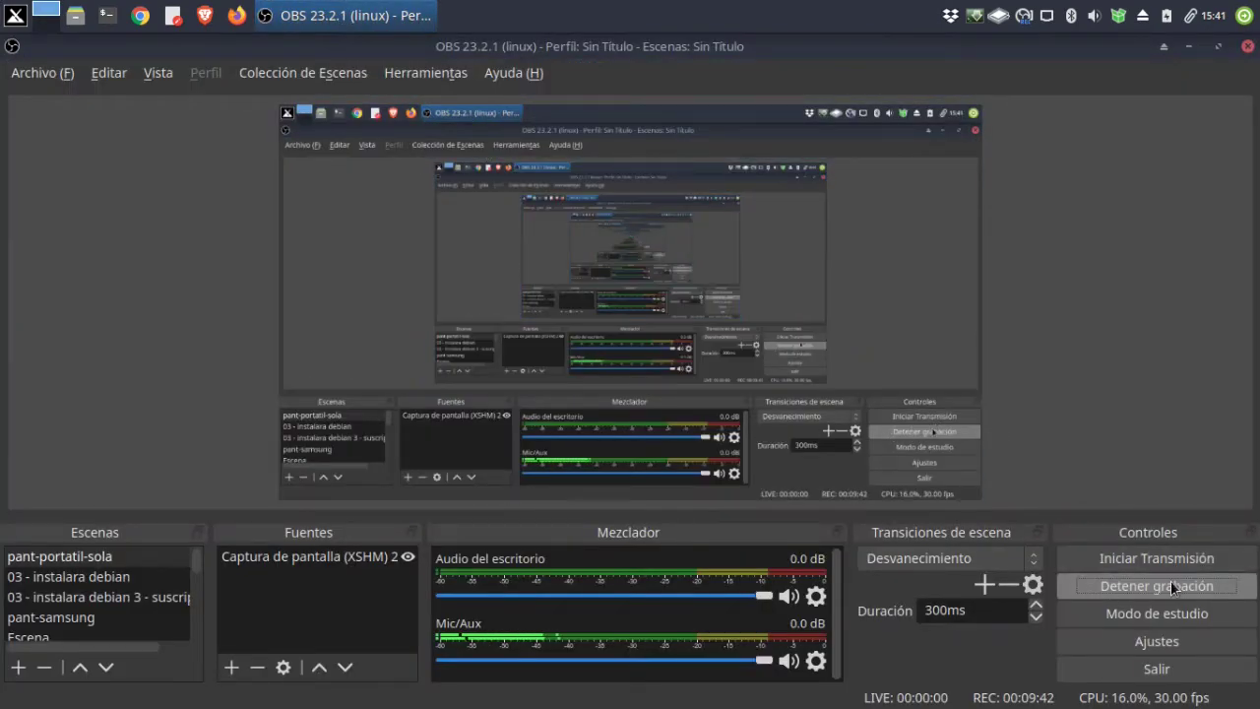
left_click(1171, 580)
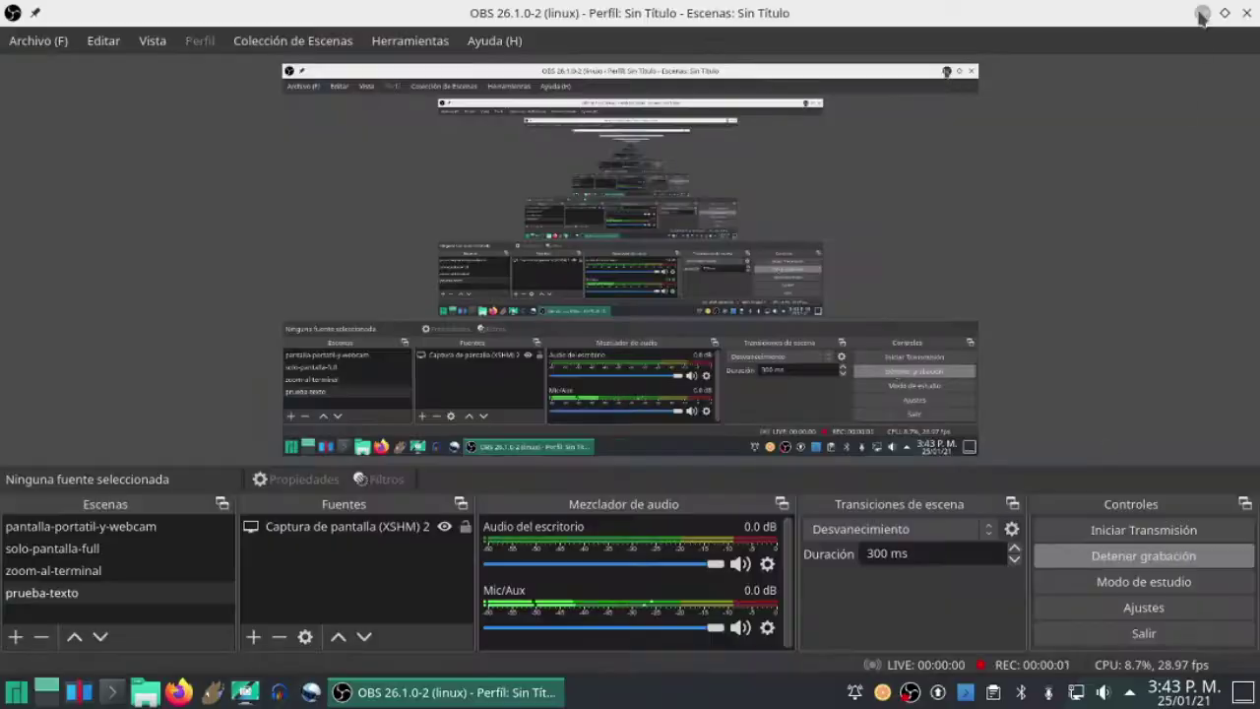
Run df -h in Konsole and highlight /dev/sda9, mounted as root at 19G with 2,9G free.
left_click(111, 692)
type("df -h")
key("Return")
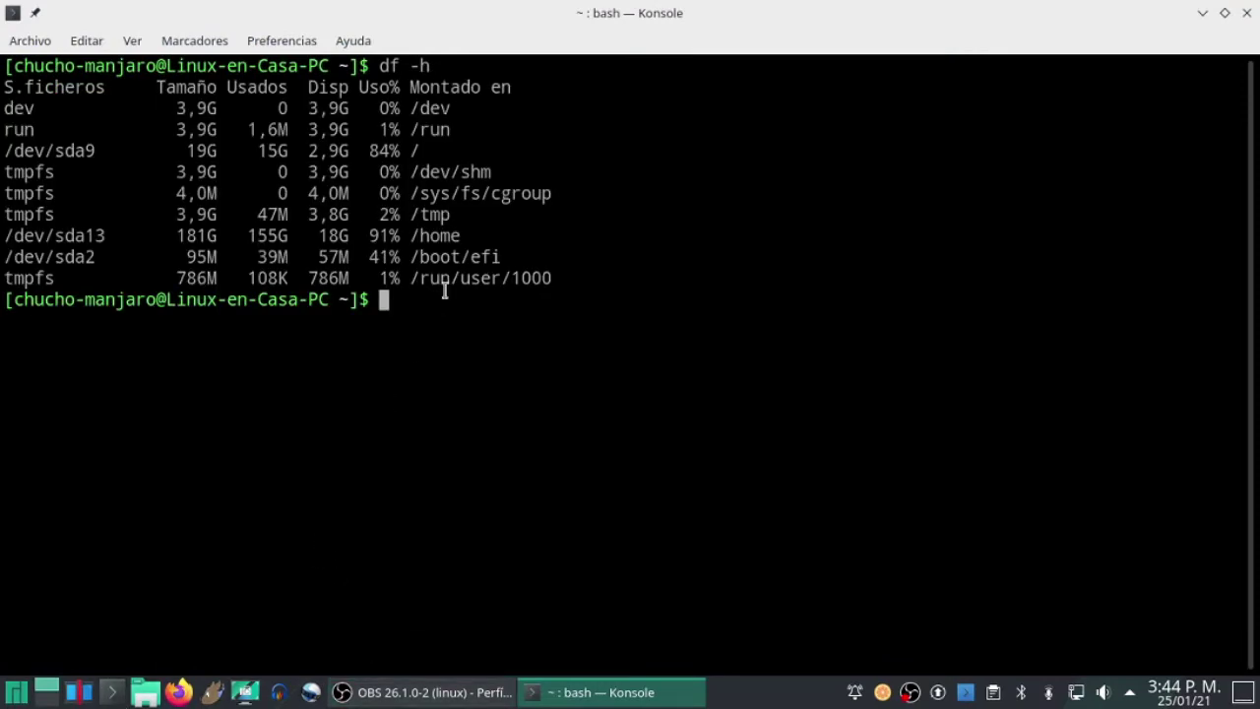
left_click_drag(442, 151, 6, 151)
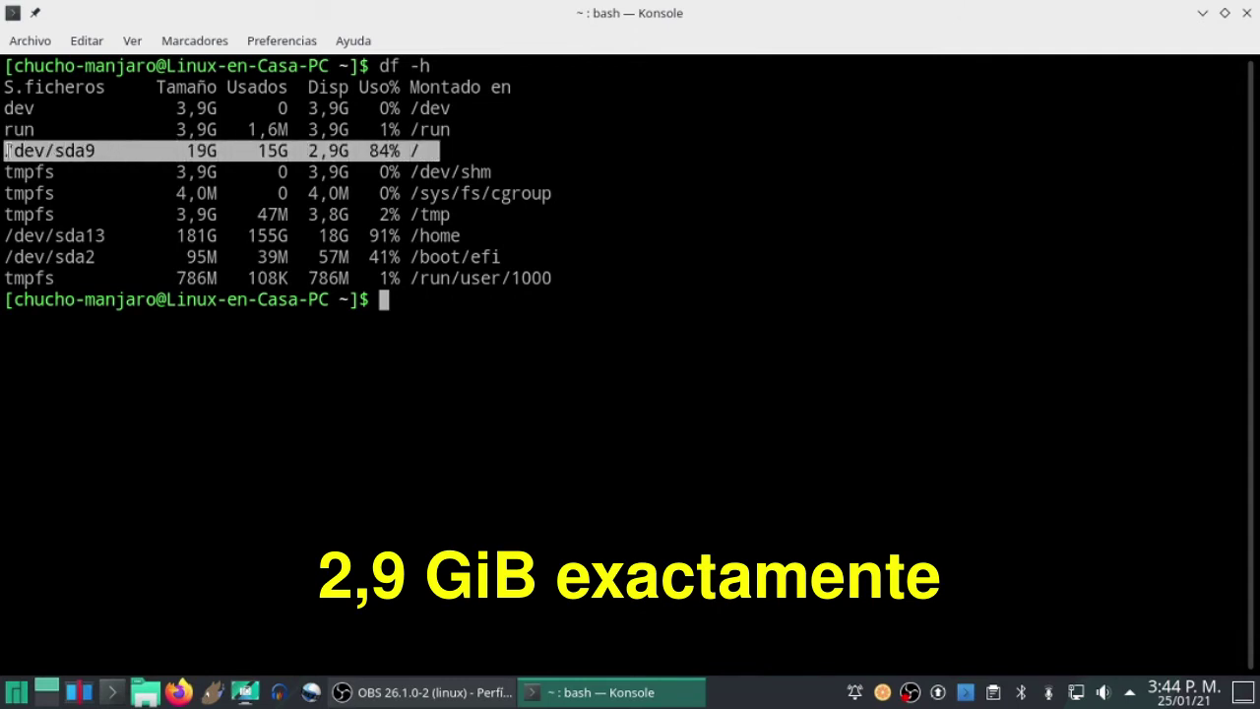
Enter the Manjaro upgrade command pamac upgrade -a at the Konsole prompt.
left_click(457, 312)
key("BackSpace")
key("BackSpace")
type("pamac upgrade -a")
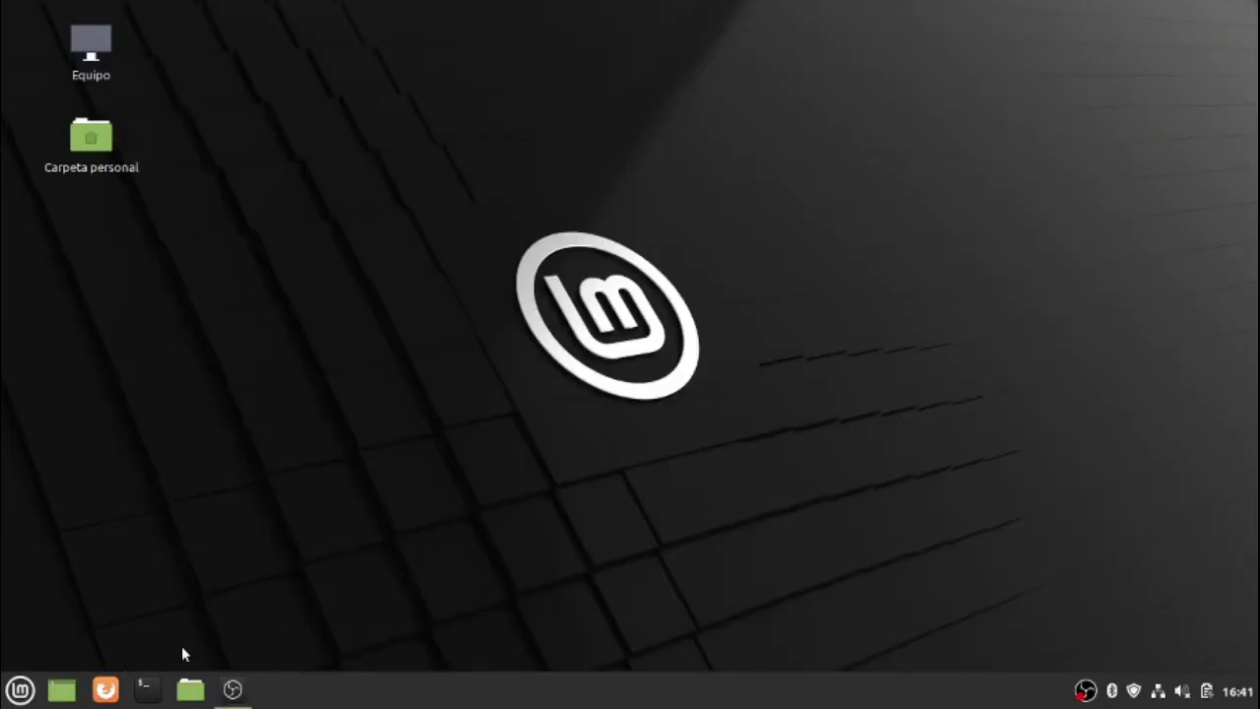
In a new terminal, rerun sudo apt update from history, supplying the administrator password.
left_click(146, 689)
key("Up")
key("Up")
key("Up")
key("Return")
type("*********")
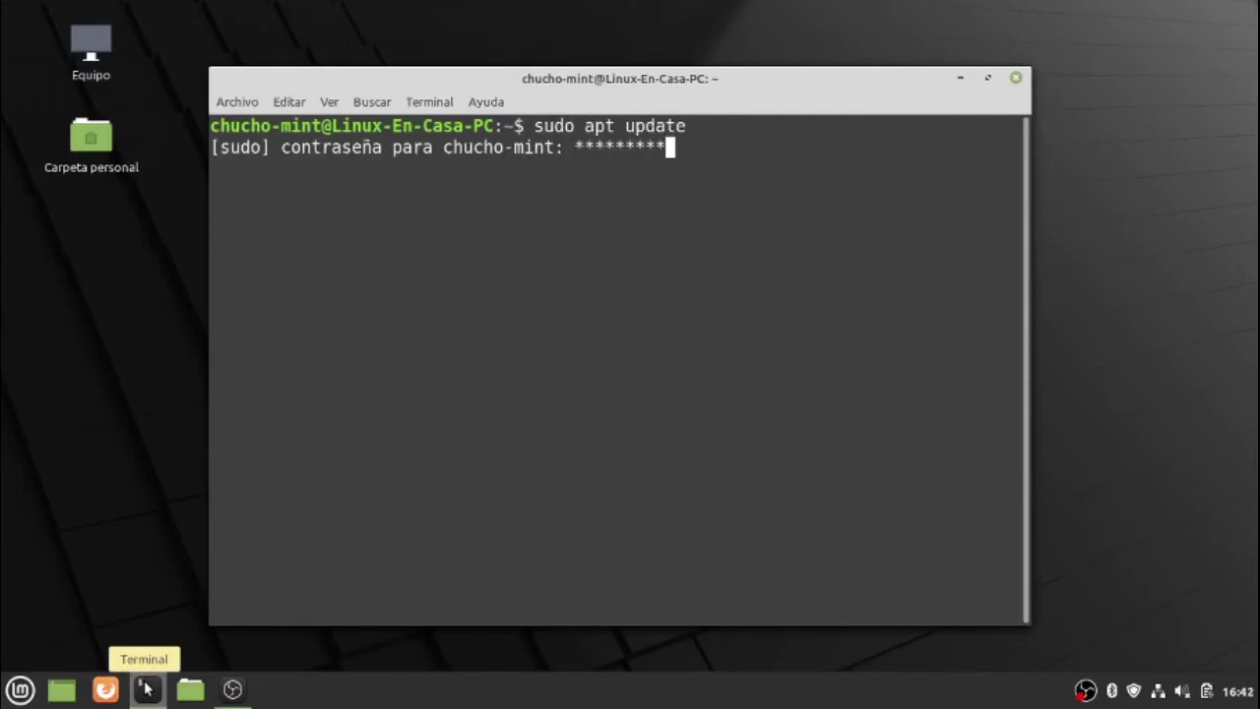
key("Return")
Maximize the terminal and rerun sudo apt upgrade, which finds nothing left to update.
left_click(988, 77)
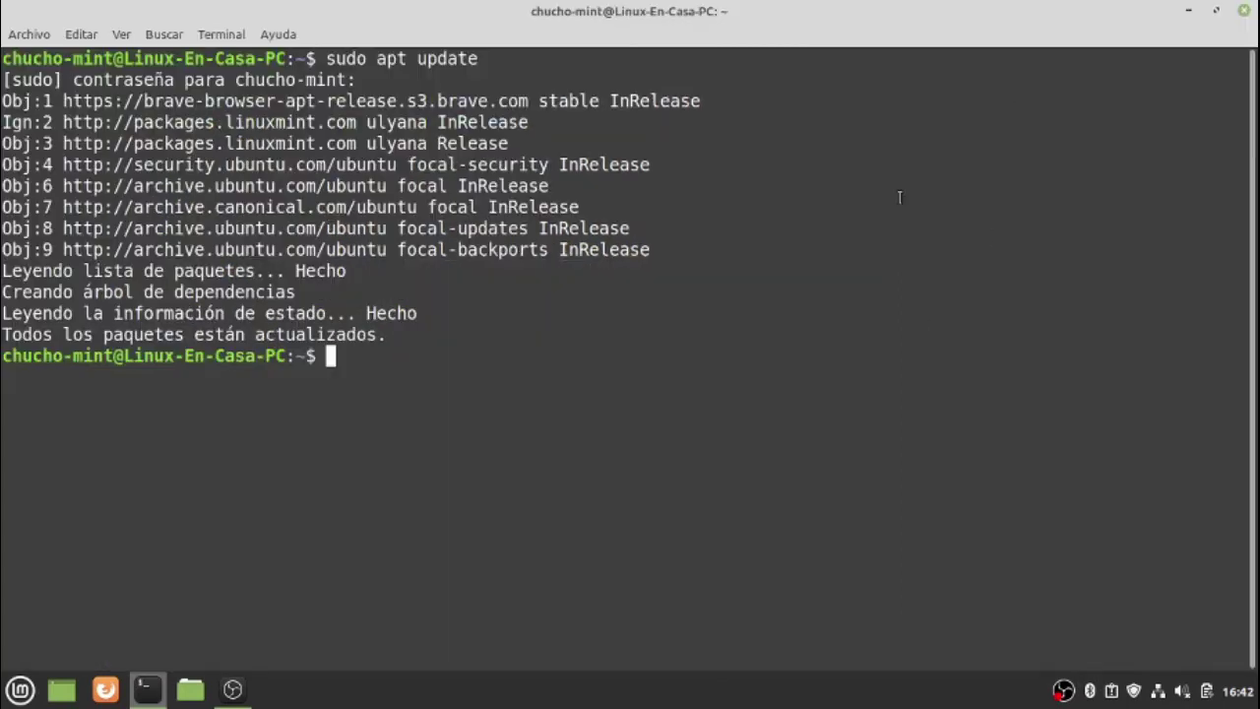
key("Up")
key("Up")
key("Return")
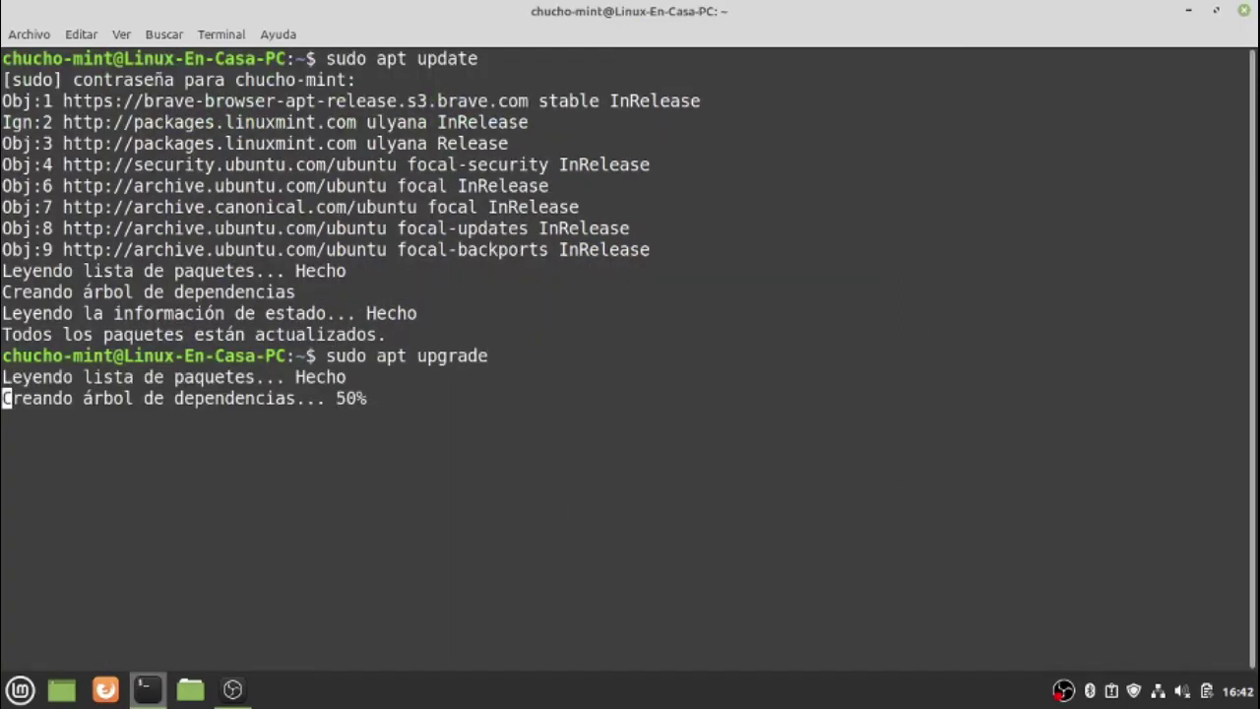